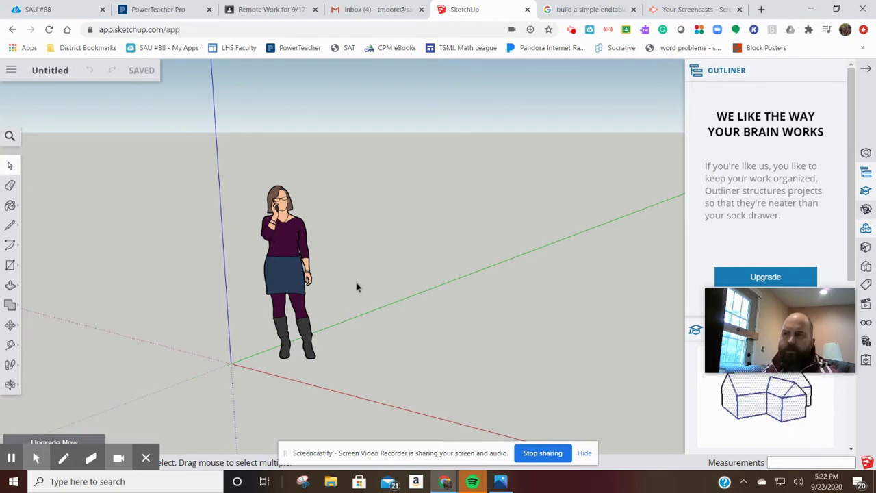
Step: Delete the default standing figure from the model
left_click(9, 167)
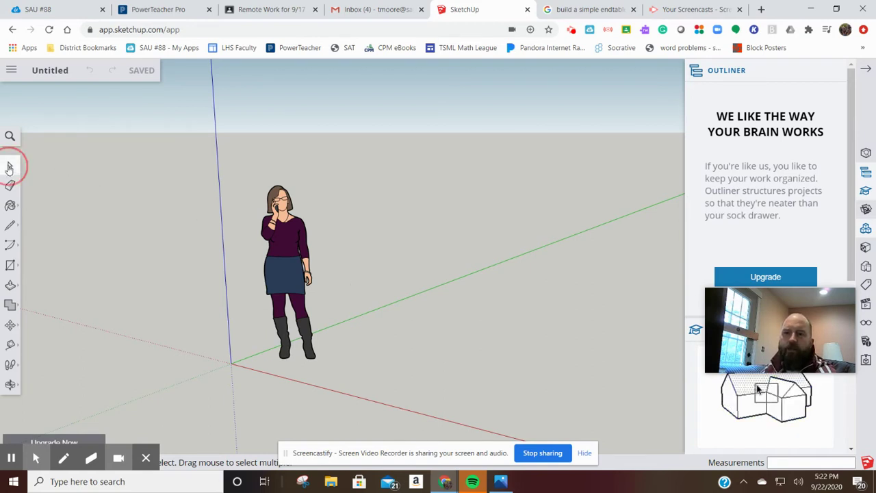
left_click(271, 253)
key("Delete")
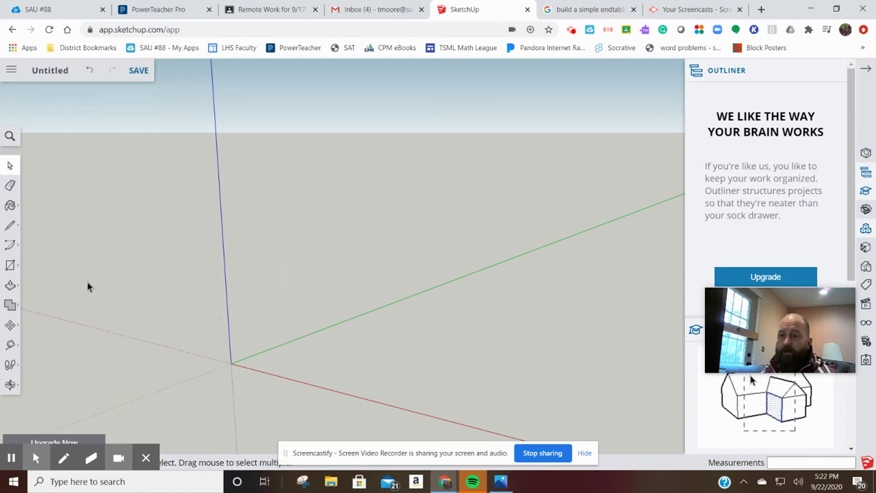
Step: Draw a 1 1/4" by 1 1/4" square on the ground plane, starting at the origin
left_click(10, 266)
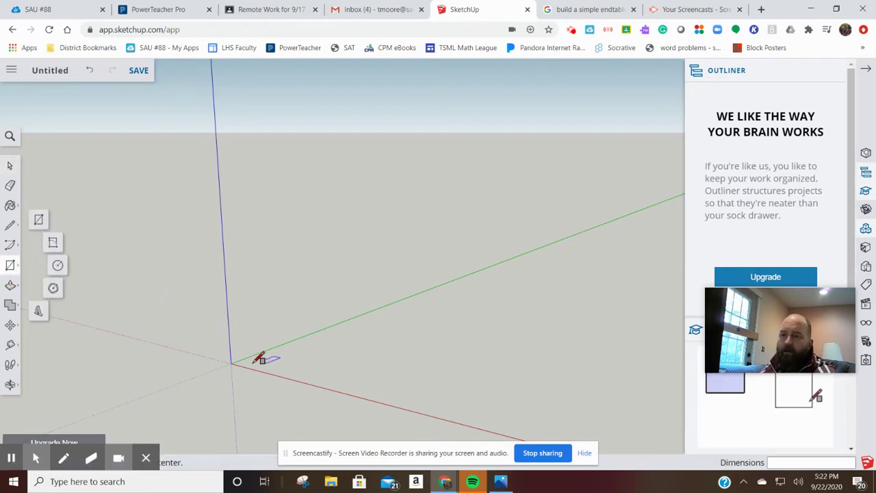
left_click(231, 363)
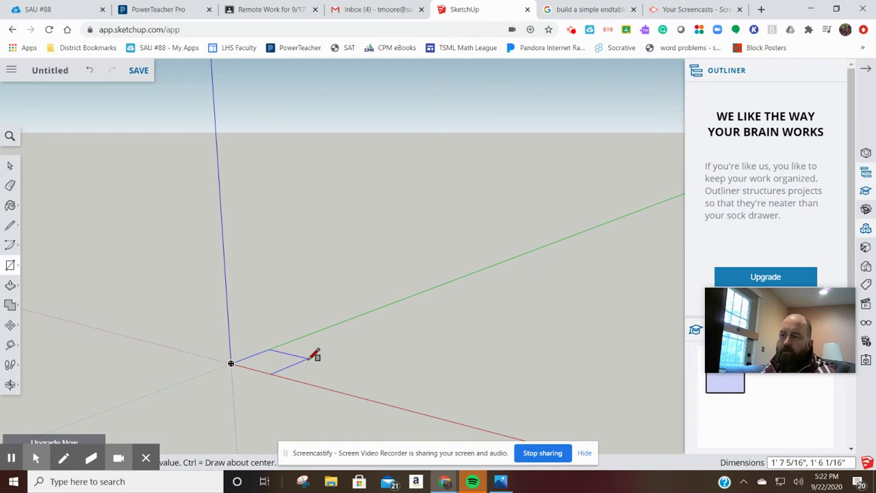
left_click(313, 356)
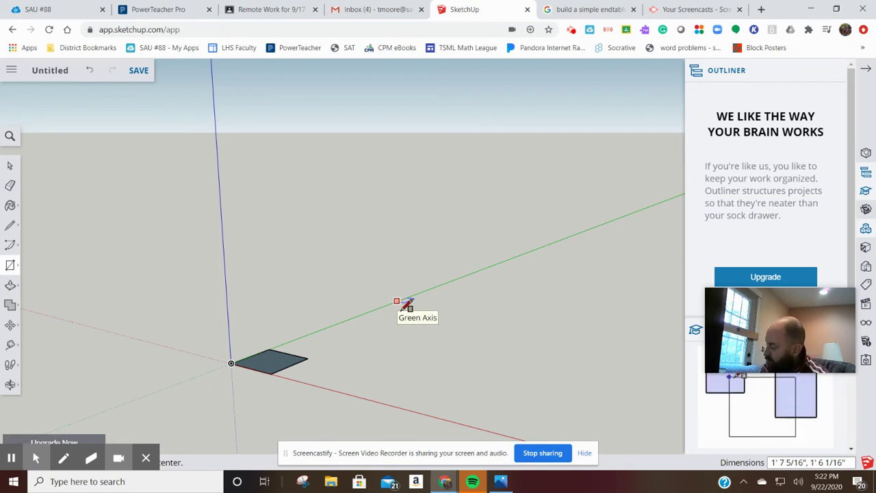
type("1")
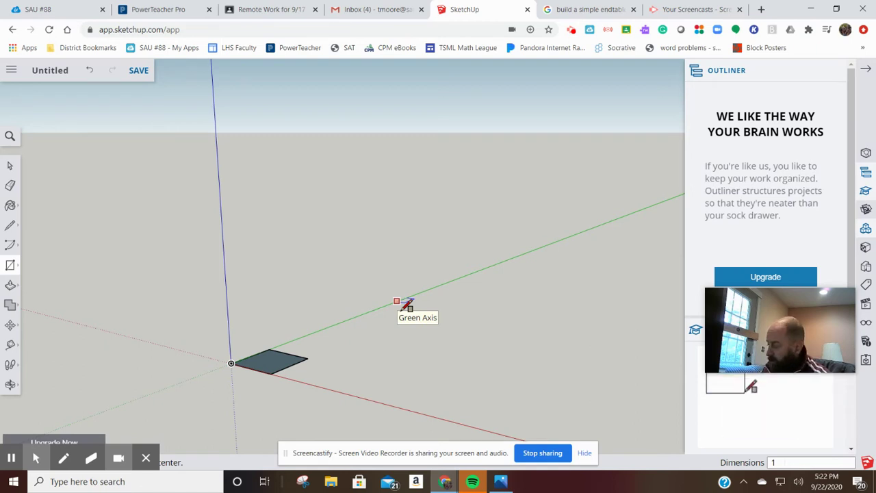
type(",1")
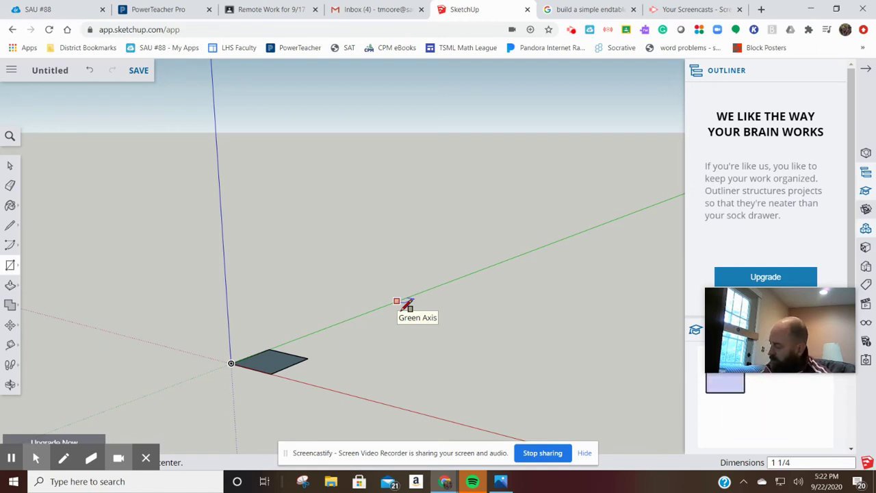
type("/4\",")
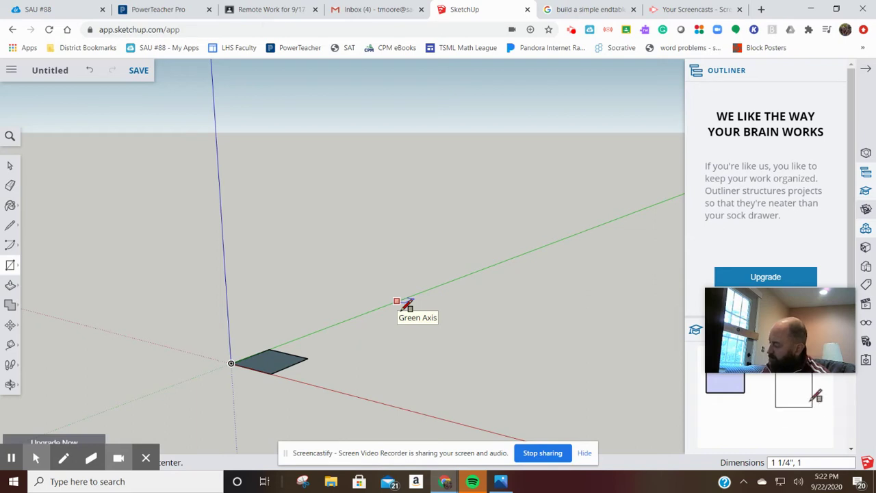
type("1/4\"")
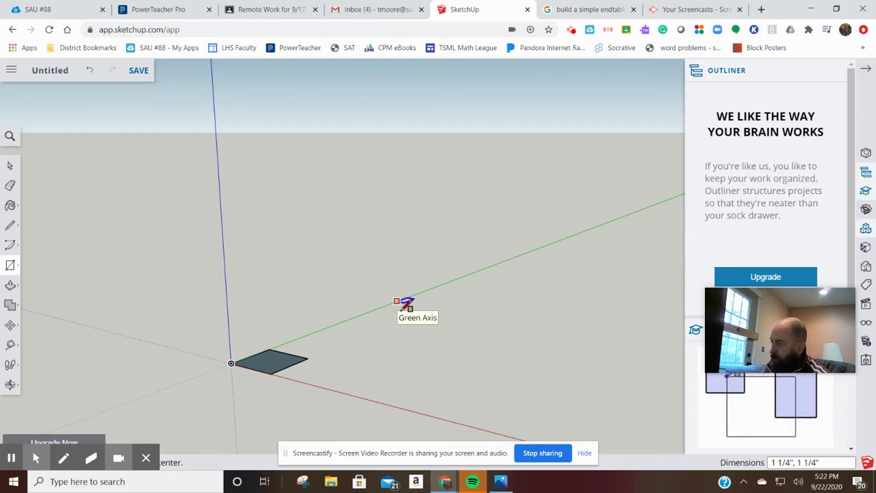
key("Return")
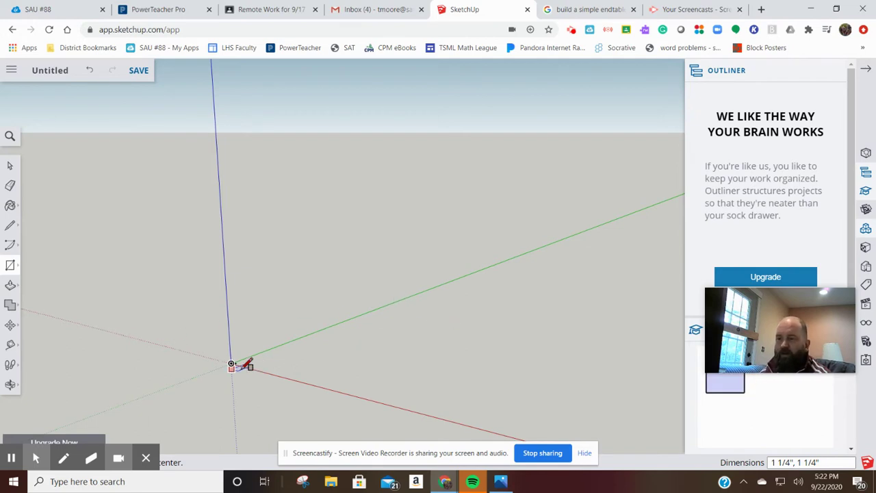
Step: Examine the small square at the origin up close and from a higher viewing angle
scroll(235, 366, "up", 5)
scroll(239, 352, "up", 6)
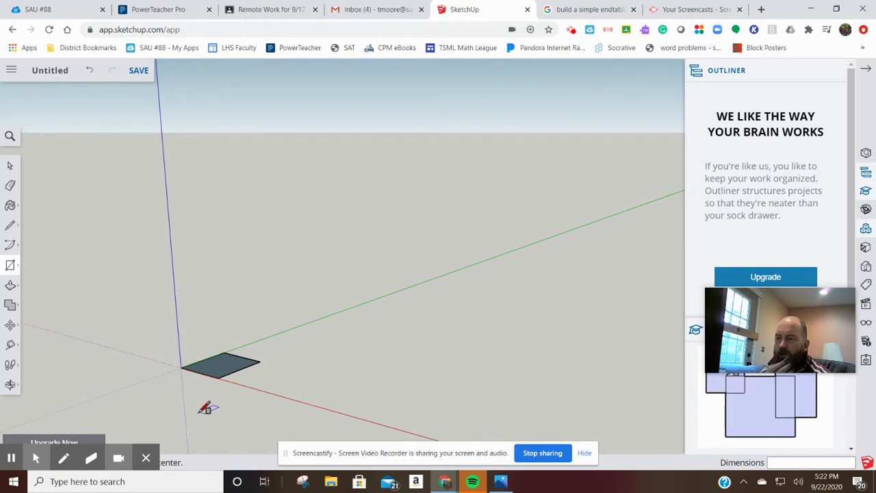
scroll(214, 379, "up", 1)
scroll(233, 378, "up", 2)
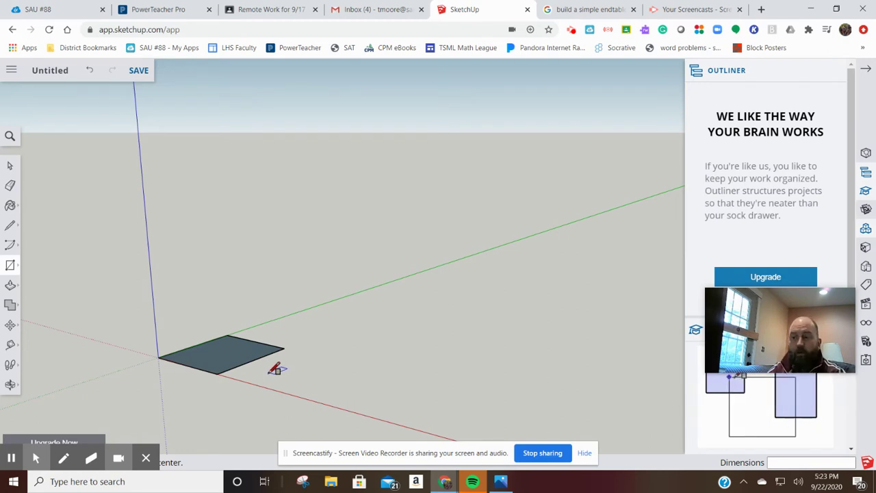
scroll(264, 353, "down", 3)
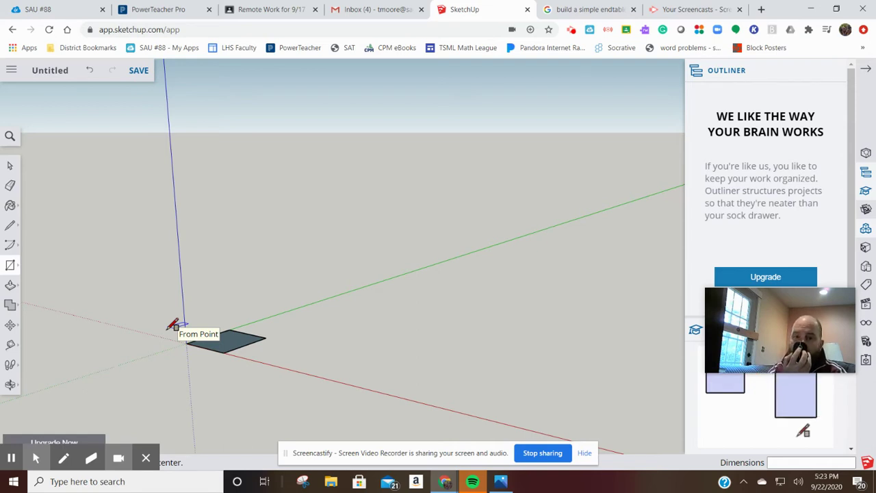
scroll(172, 324, "up", 5)
scroll(173, 324, "down", 4)
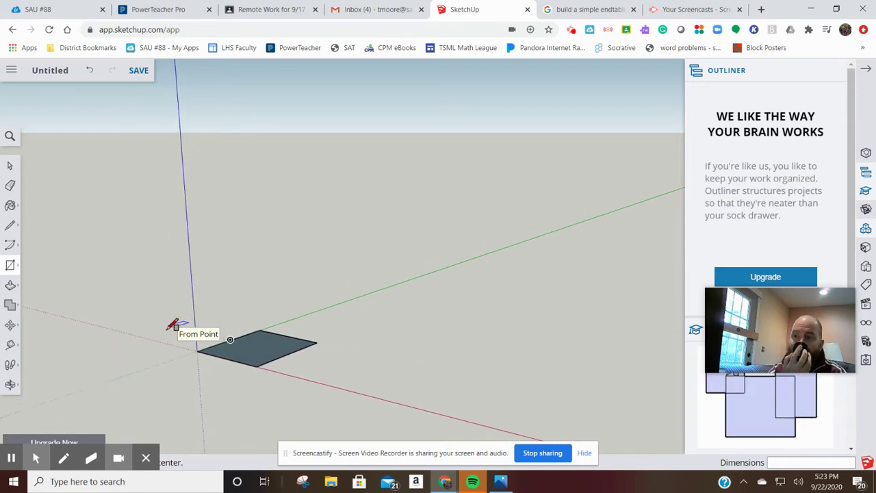
scroll(172, 324, "up", 5)
scroll(172, 324, "down", 3)
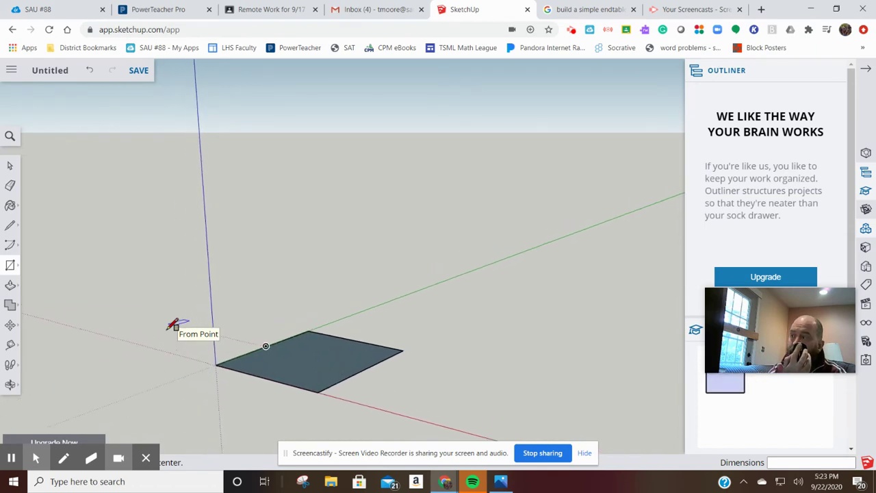
scroll(173, 325, "up", 3)
scroll(172, 325, "down", 2)
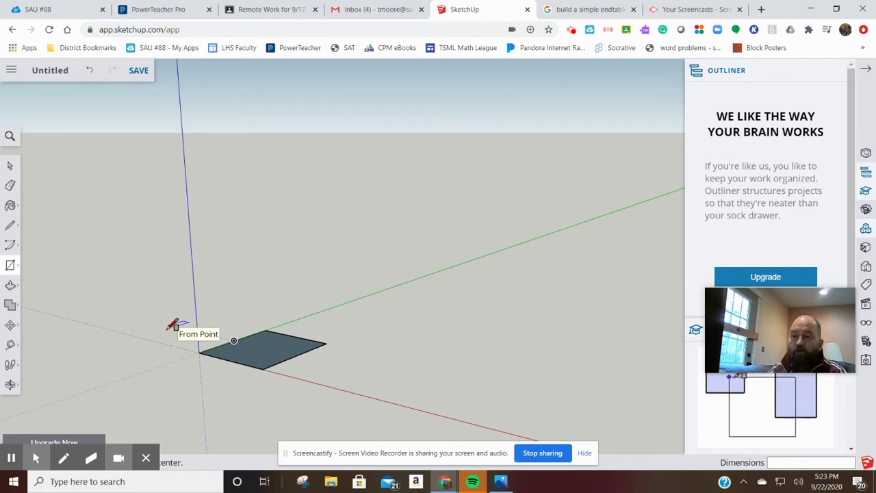
middle_click(150, 314)
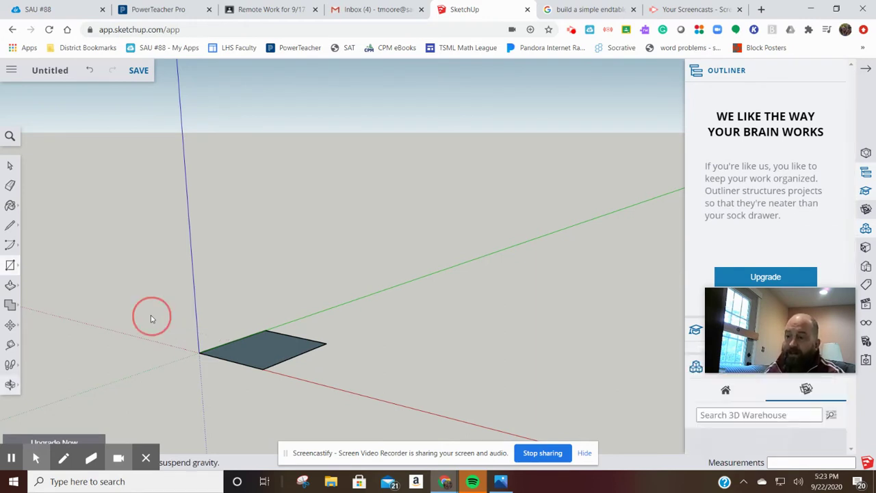
mouse_move(148, 312)
middle_mouse_down()
mouse_move(223, 362)
mouse_move(336, 372)
mouse_move(459, 329)
mouse_move(339, 385)
mouse_move(221, 368)
mouse_move(149, 308)
mouse_move(171, 336)
mouse_move(376, 377)
mouse_move(393, 406)
mouse_move(240, 383)
mouse_move(189, 352)
mouse_move(208, 355)
mouse_move(203, 336)
middle_mouse_up()
key("r")
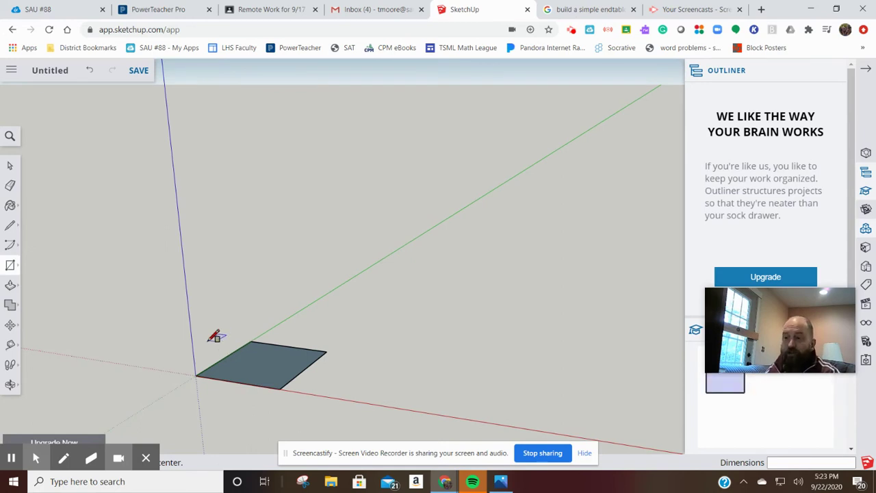
key("Down")
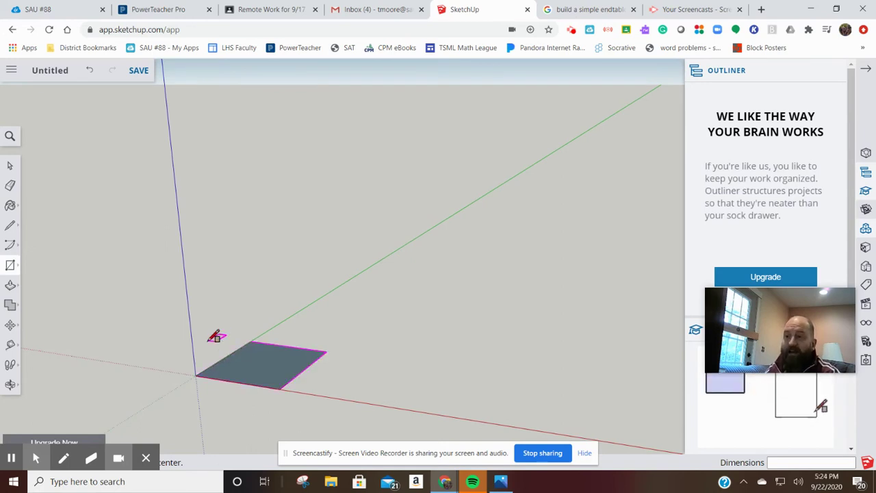
middle_click_drag(203, 336, 205, 295)
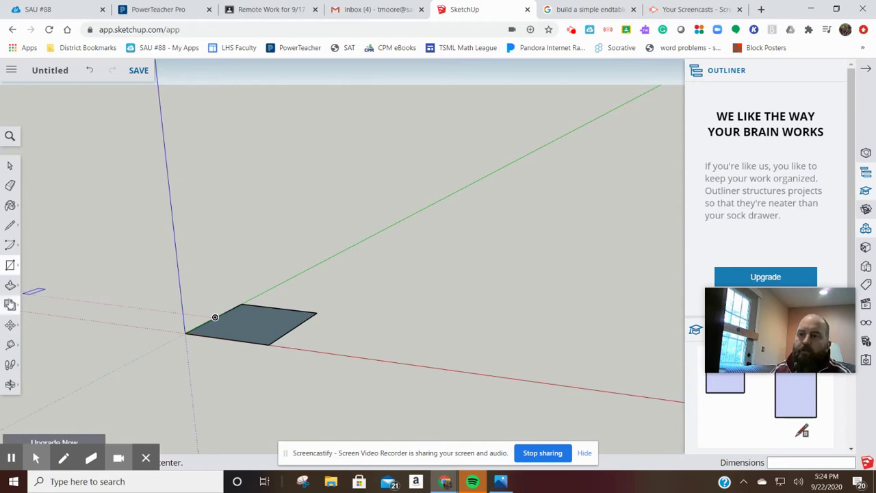
Step: Push/Pull the square at the origin upward 23 1/4" to form a table leg
left_click(10, 284)
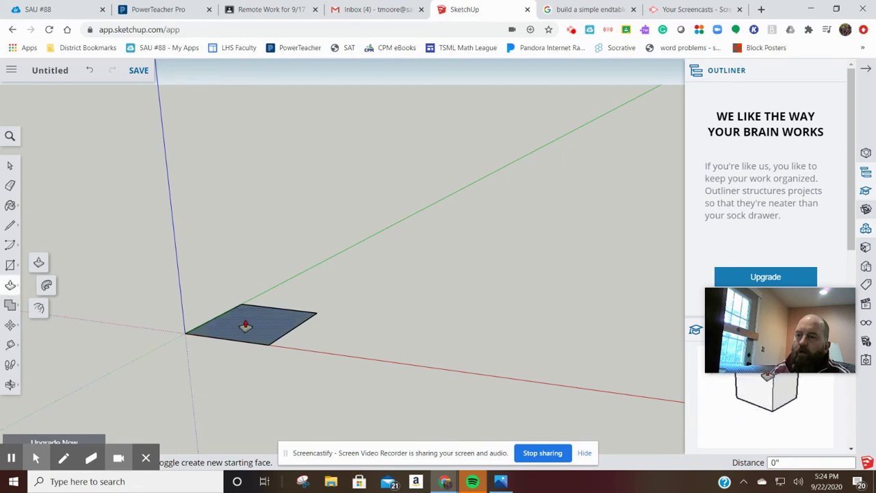
left_click_drag(247, 327, 221, 81)
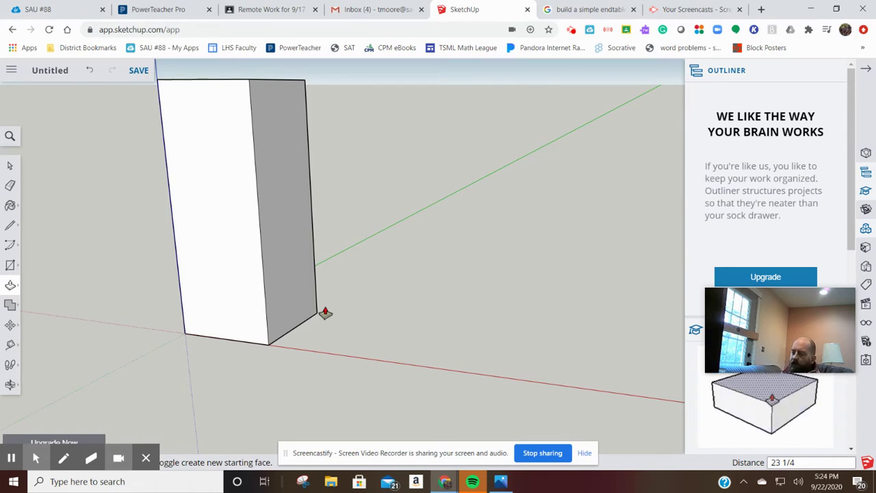
key("Return")
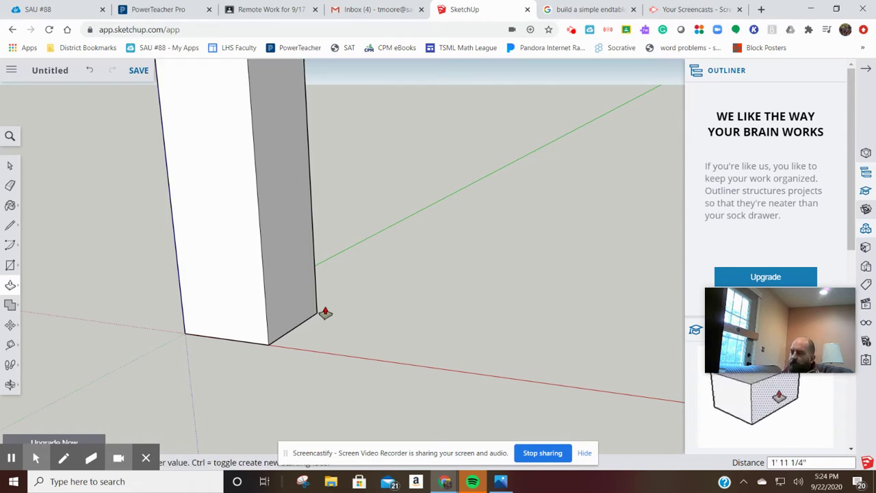
Step: Try to form a rail by drawing a rectangle about 3 5/8" by 1 1/4" at the top of the leg's side face and pulling it out about 1' 7 1/8"
scroll(348, 199, "down", 5)
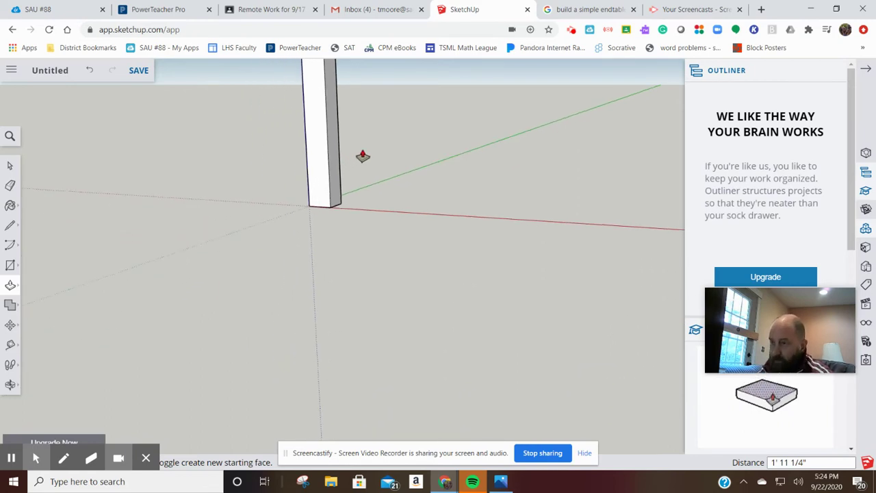
middle_click_drag(363, 156, 364, 363, "shift")
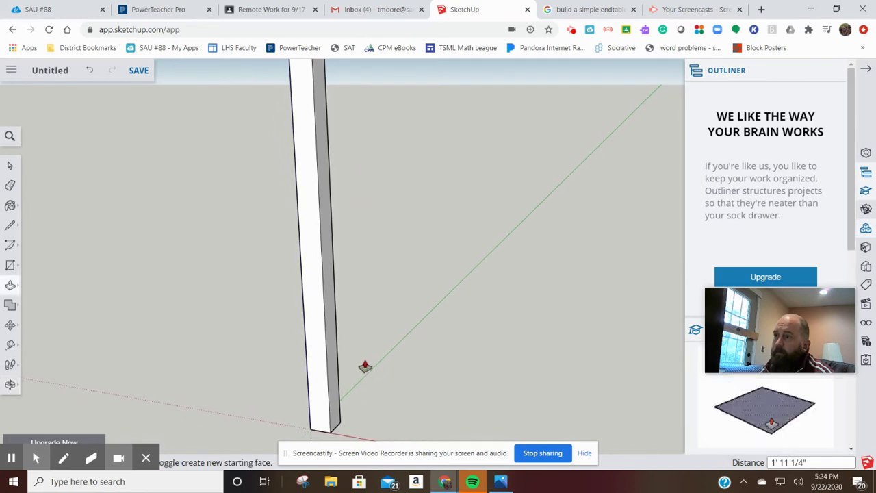
scroll(369, 328, "down", 2)
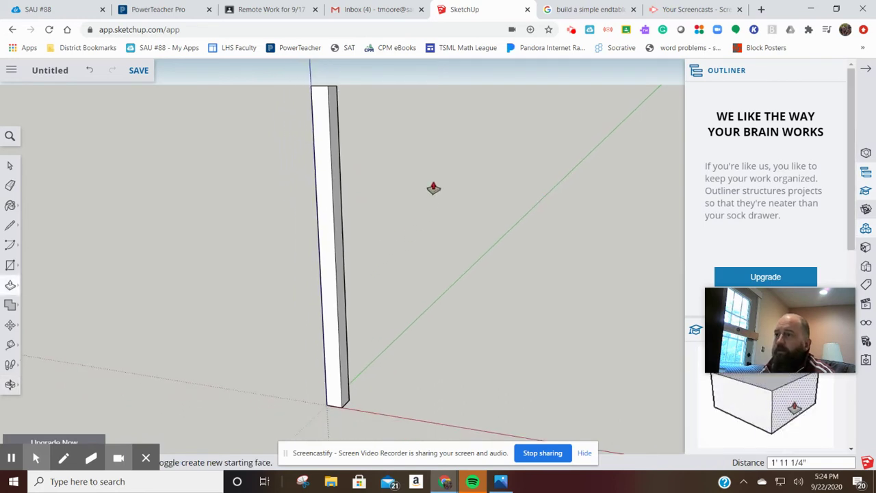
scroll(434, 187, "down", 1)
middle_click_drag(417, 195, 331, 277)
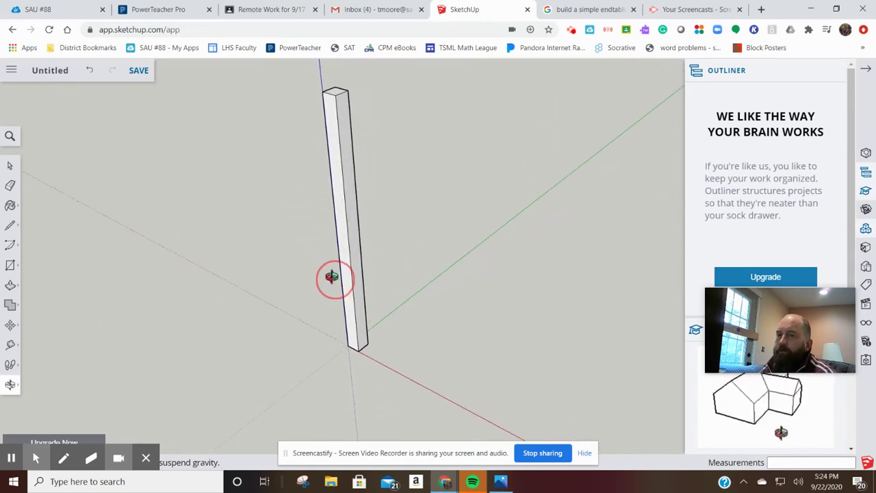
key("p")
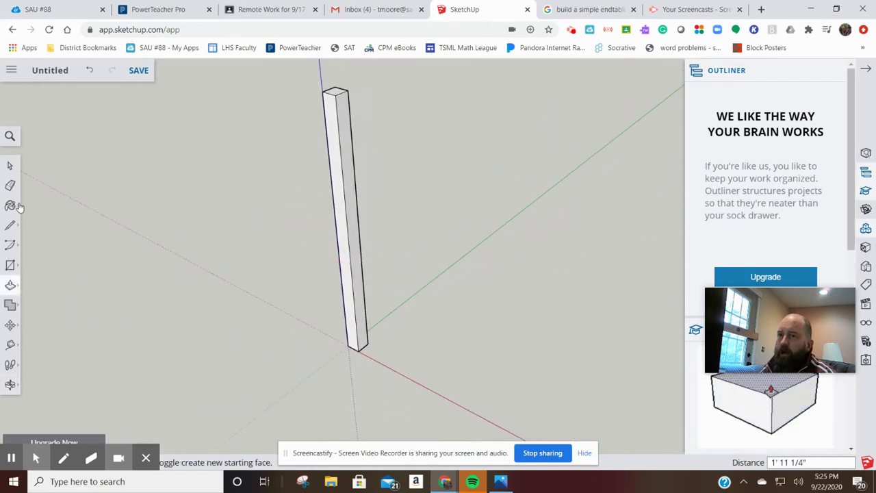
left_click(10, 265)
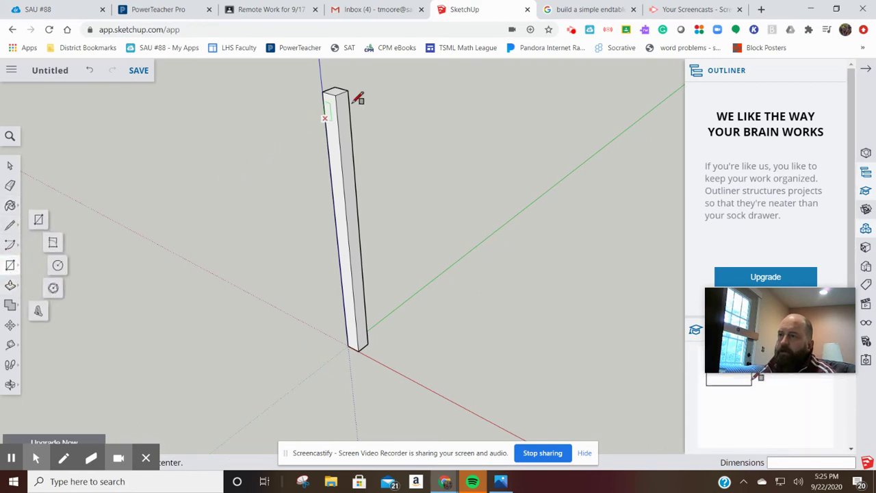
left_click_drag(336, 94, 351, 137)
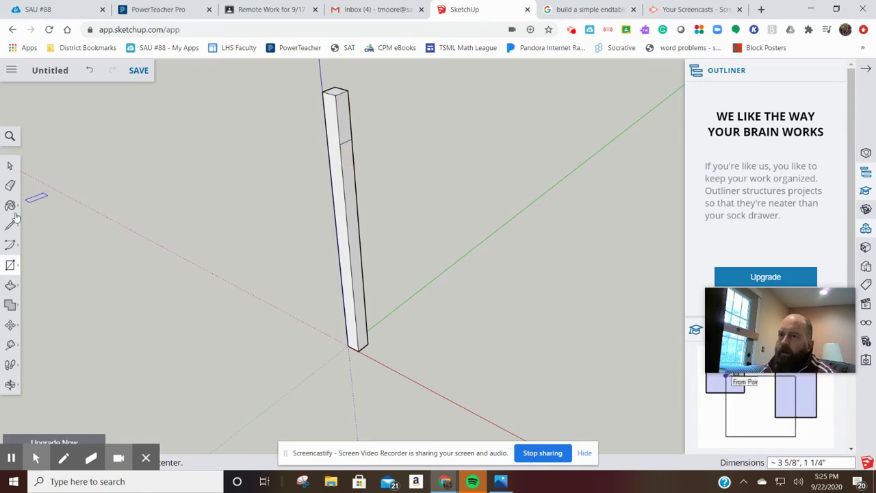
left_click(11, 286)
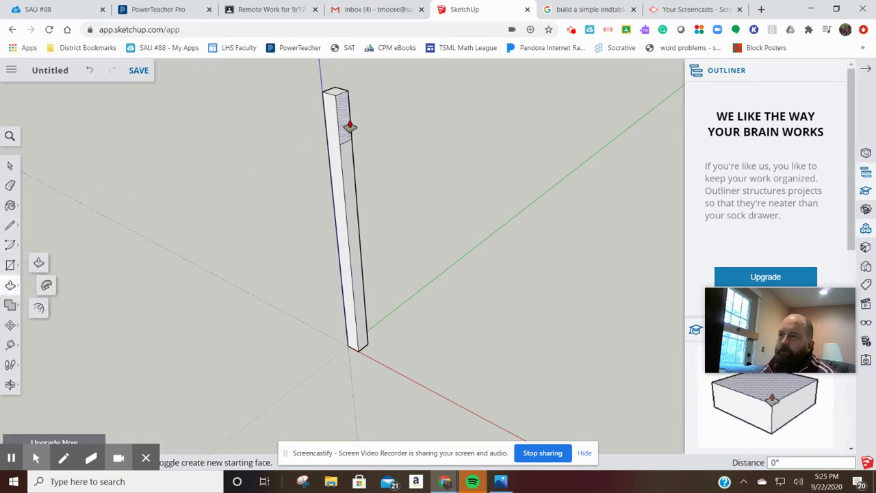
left_click_drag(349, 126, 569, 272)
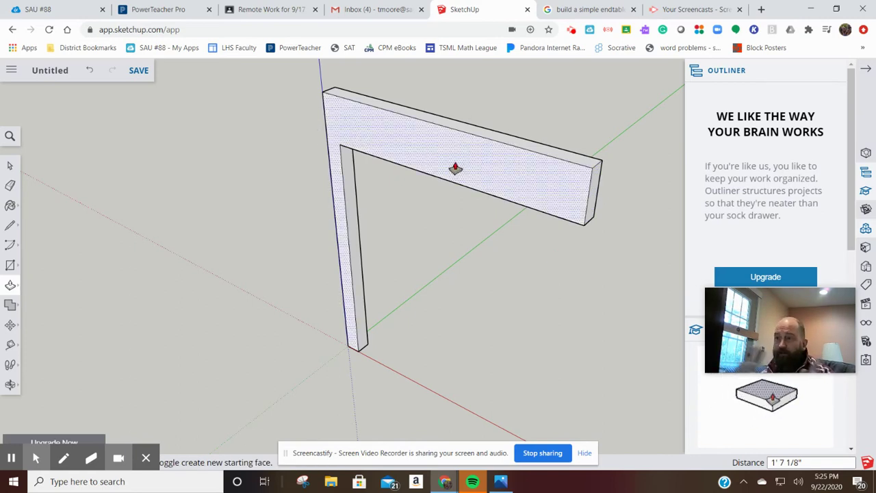
Step: Undo the rail extrusion and the rectangle drawn on the leg
left_click(87, 74)
left_click(88, 75)
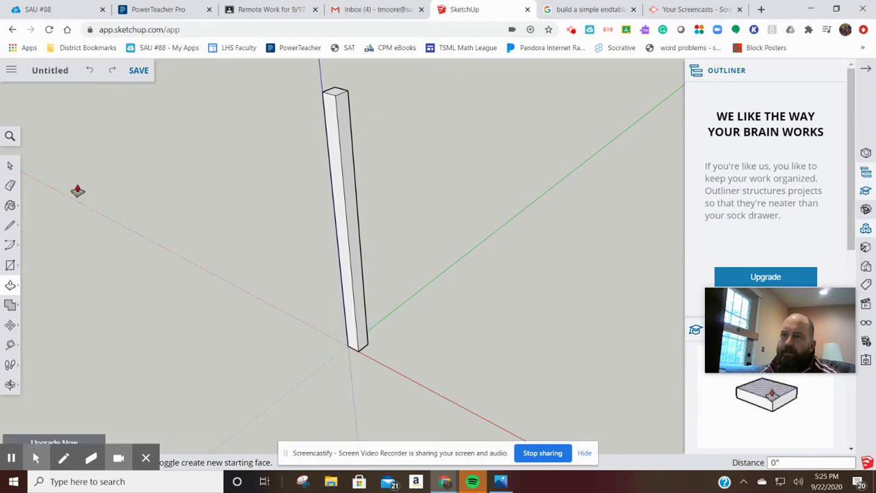
Step: Select the entire leg and make it a component named Leg
left_click(10, 167)
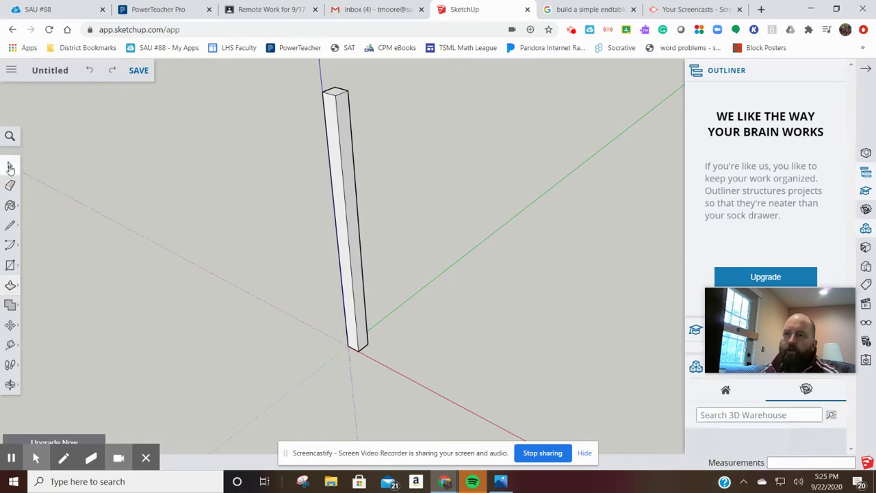
triple_click(351, 199)
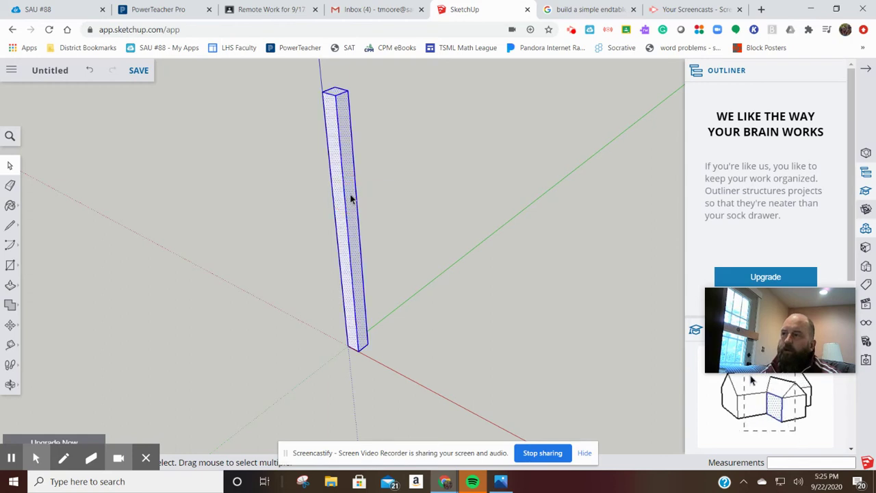
middle_click_drag(443, 181, 497, 164)
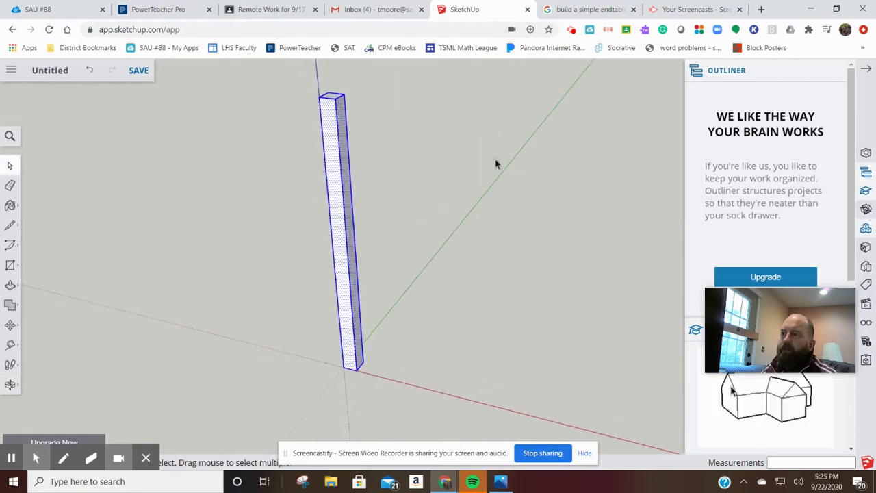
right_click(337, 192)
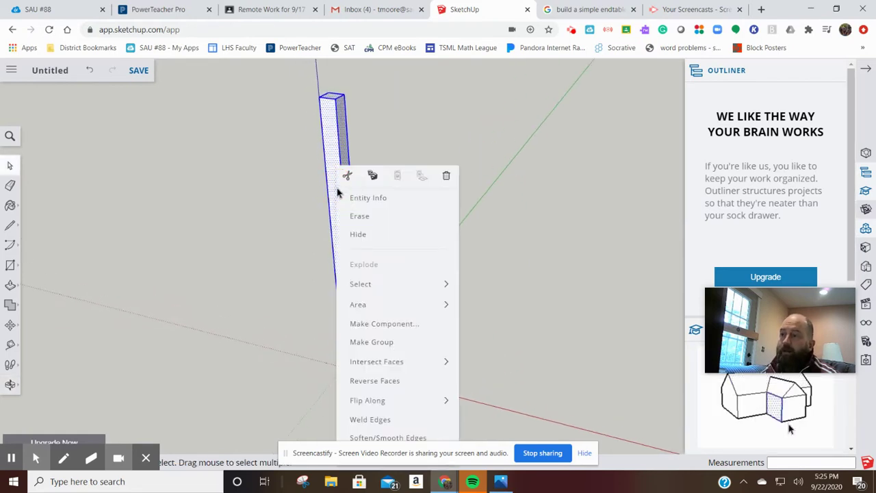
left_click(372, 328)
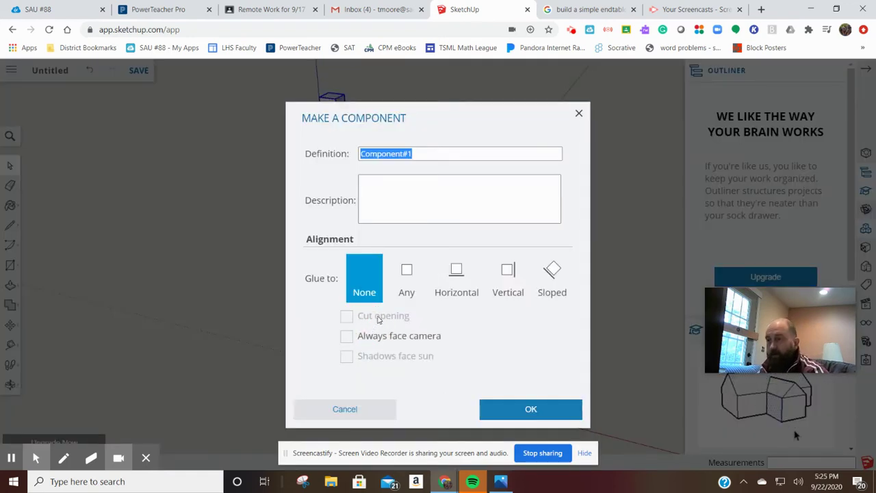
type("Leg")
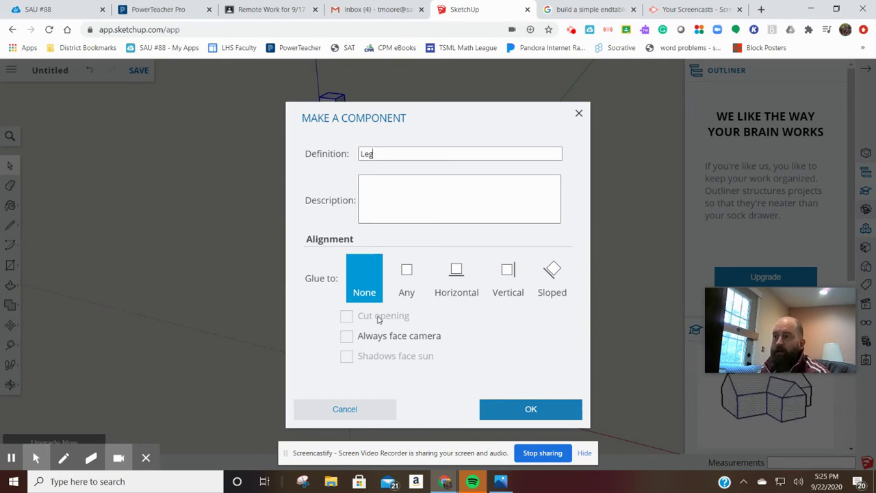
key("Return")
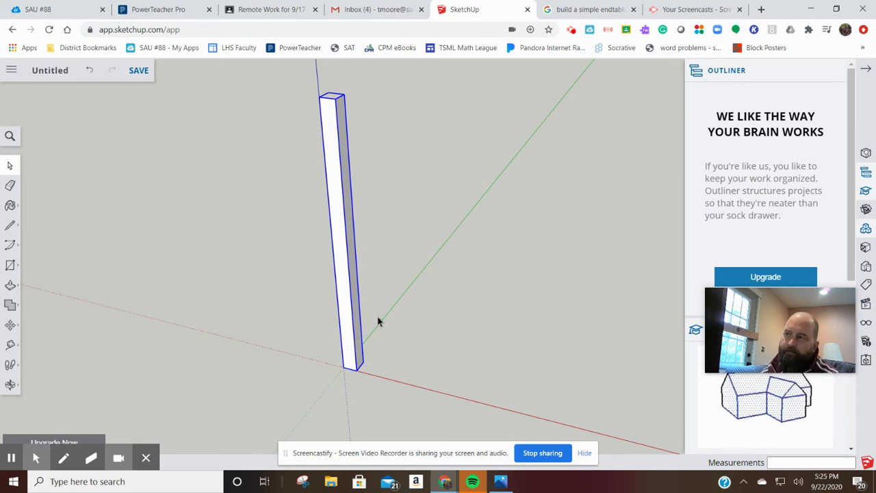
Step: Draw a 2 1/2" by 3/4" rectangle on the leg's side face, starting from its upper outer corner
middle_click_drag(427, 217, 458, 221)
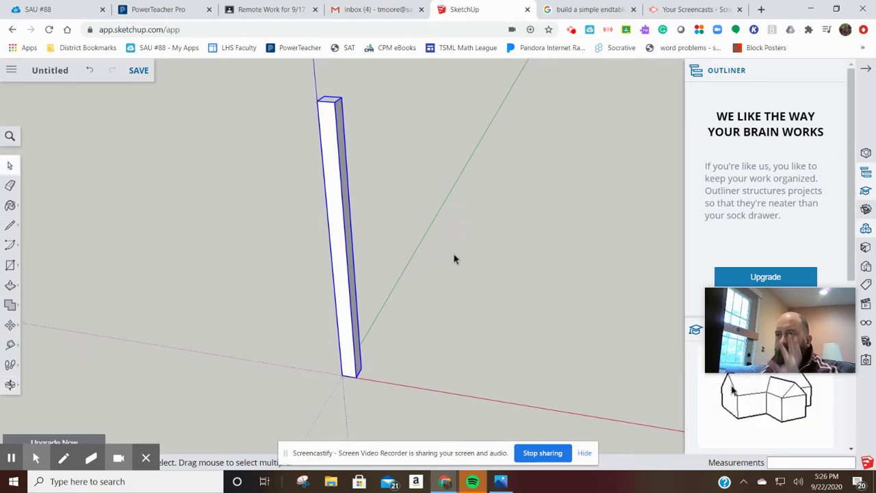
middle_click_drag(503, 183, 411, 142)
scroll(397, 133, "up", 5)
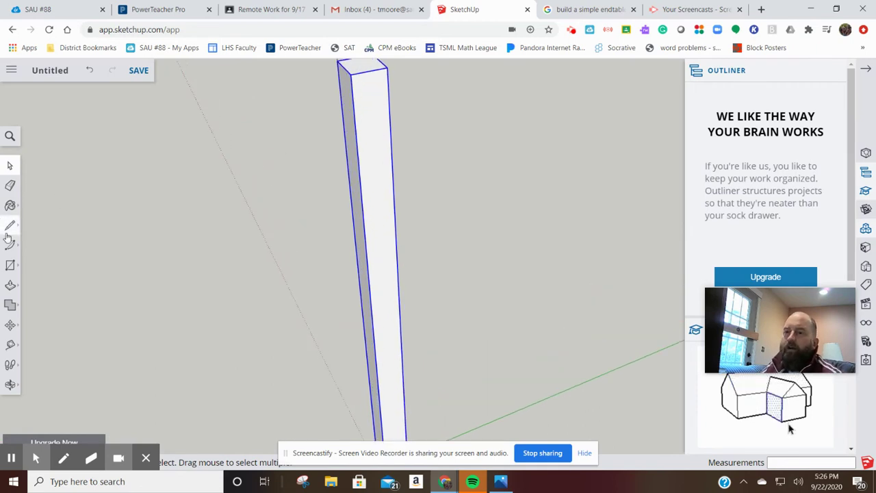
left_click(10, 265)
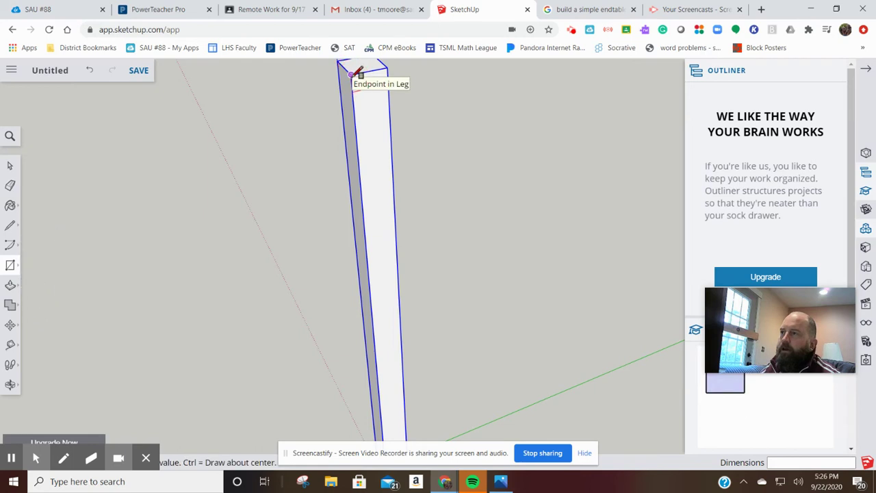
left_click(350, 73)
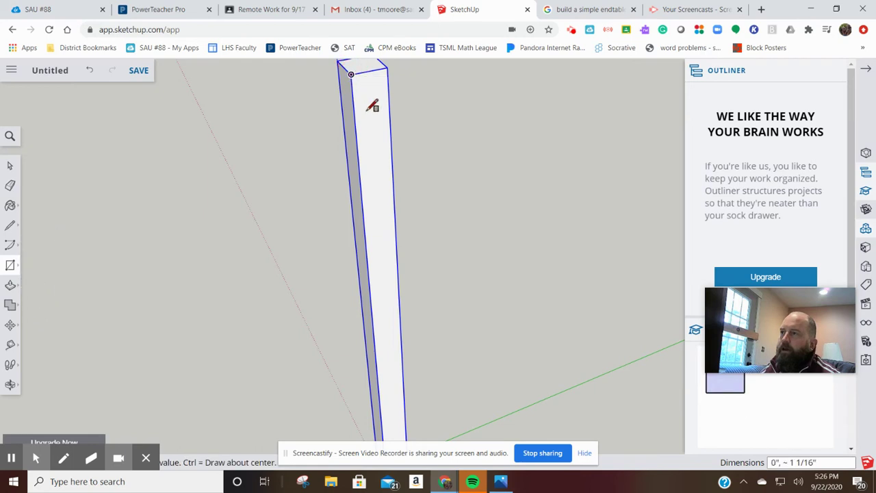
left_click(375, 166)
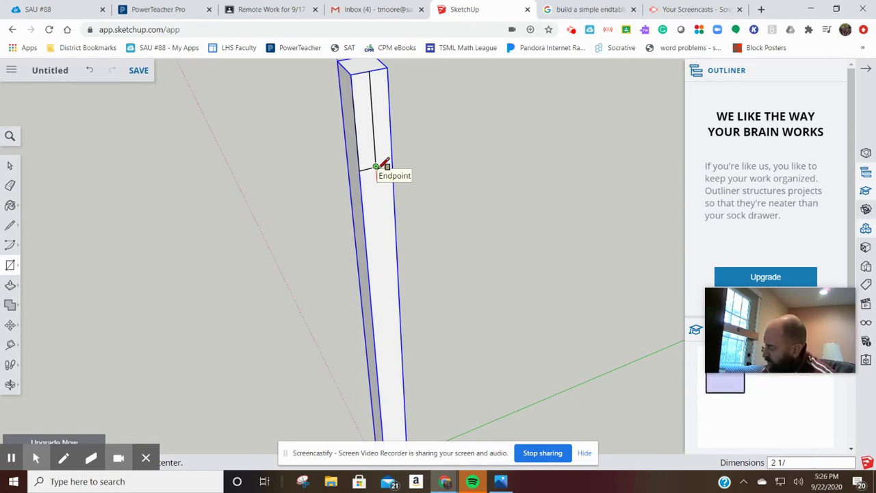
type("\"")
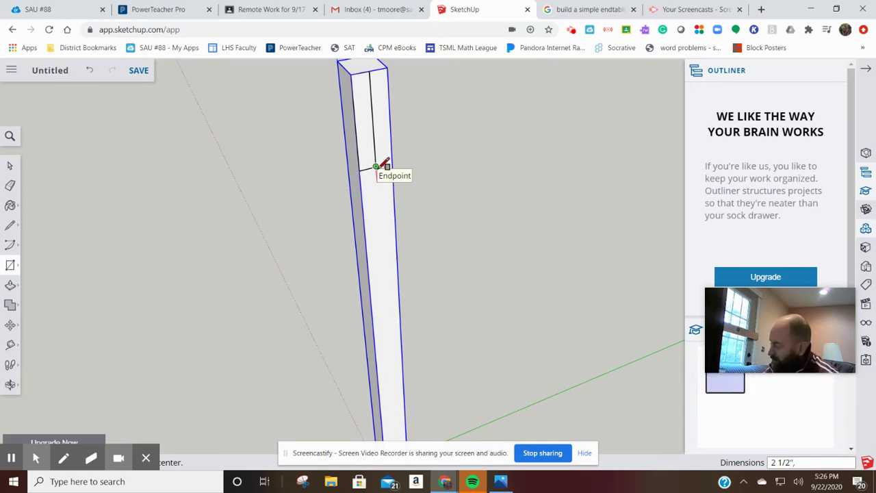
type(", 3/4")
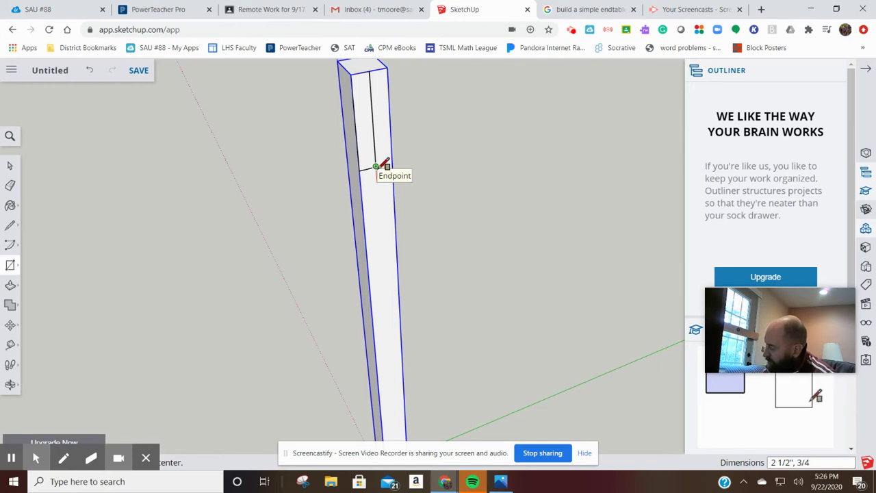
type("\"")
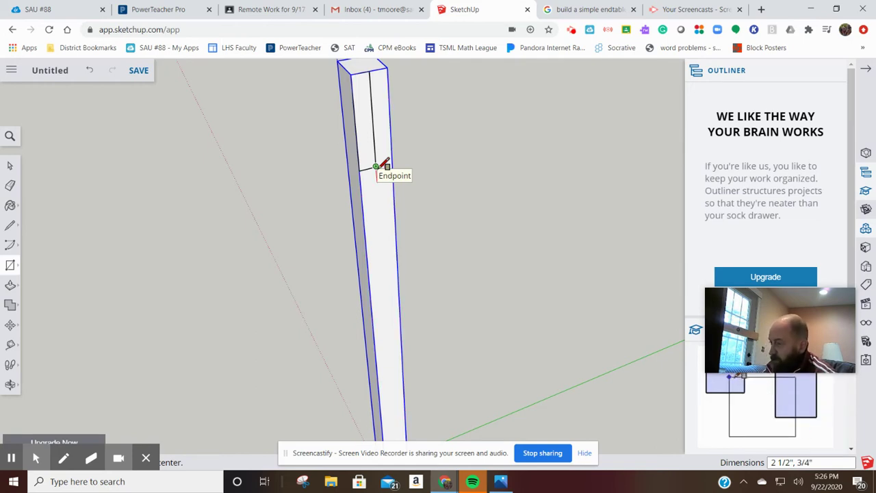
key("Return")
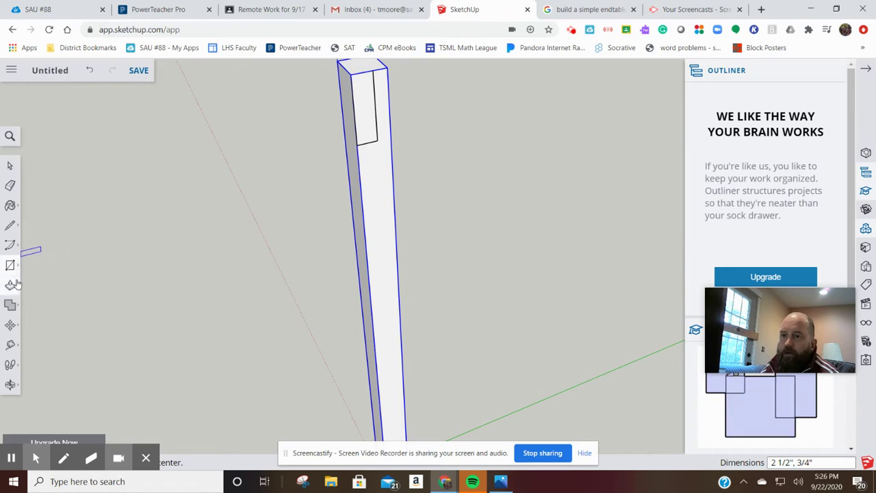
Step: Push/Pull the rectangle at the top of the leg outward 14 1/2" to form a rail
left_click(12, 285)
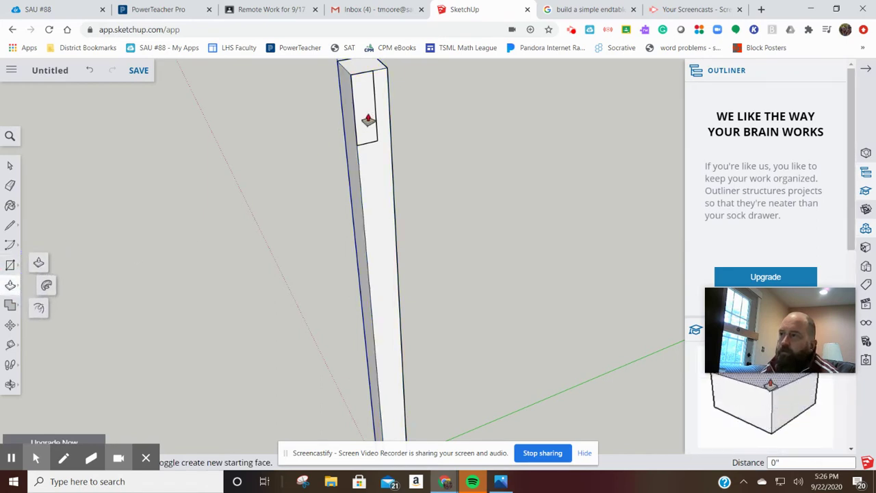
left_click_drag(367, 119, 666, 423)
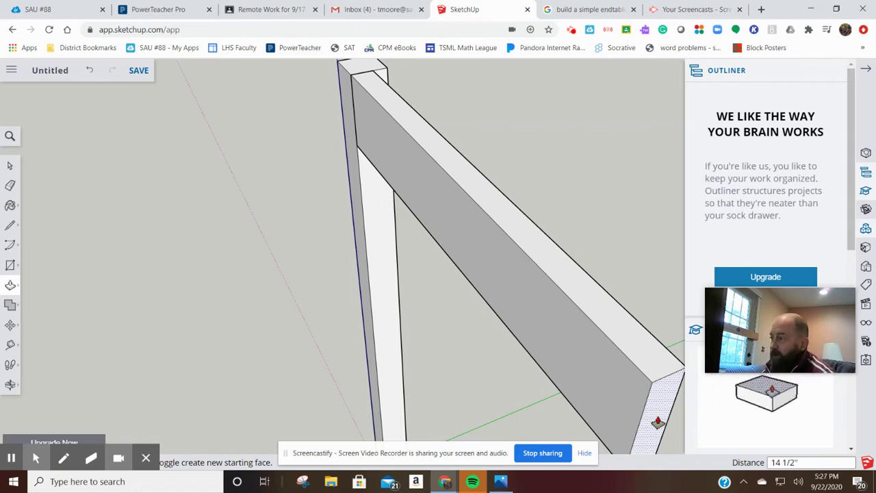
left_click(657, 423)
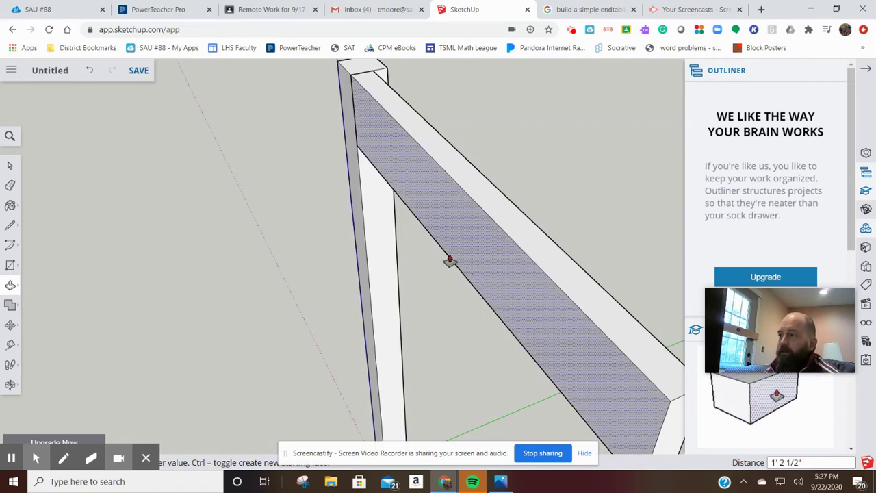
Step: Copy the leg component 1' 3 3/4" along the red axis to the free end of the rail
scroll(450, 261, "down", 5)
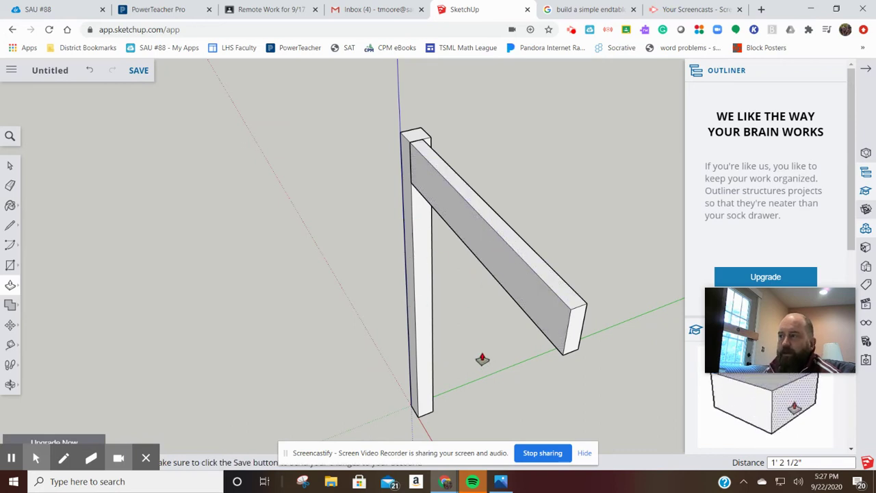
middle_click_drag(413, 348, 540, 305)
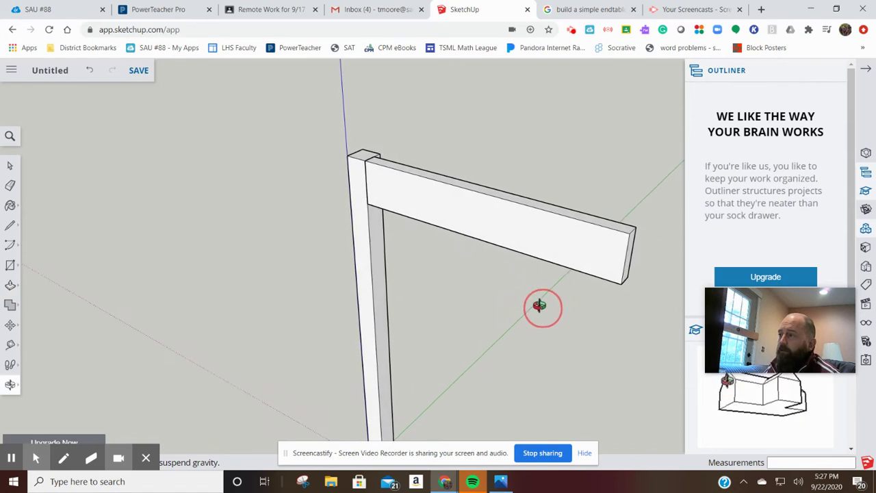
scroll(640, 316, "down", 2)
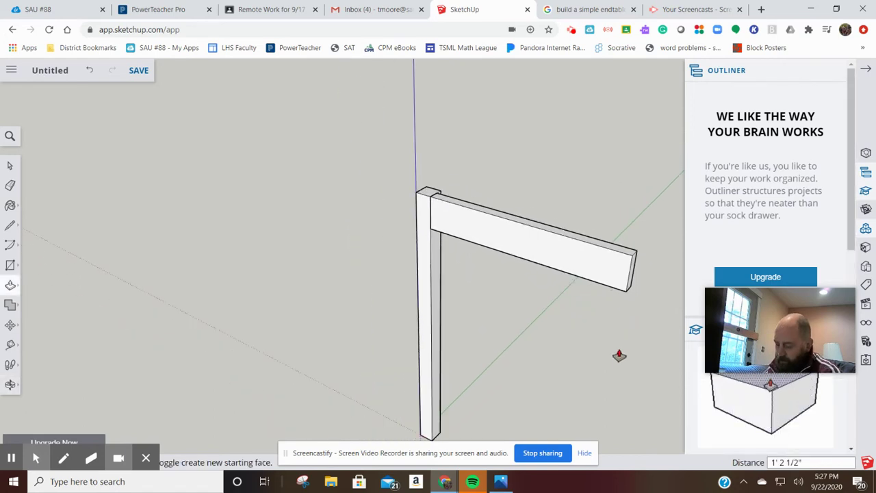
middle_click_drag(614, 353, 373, 222)
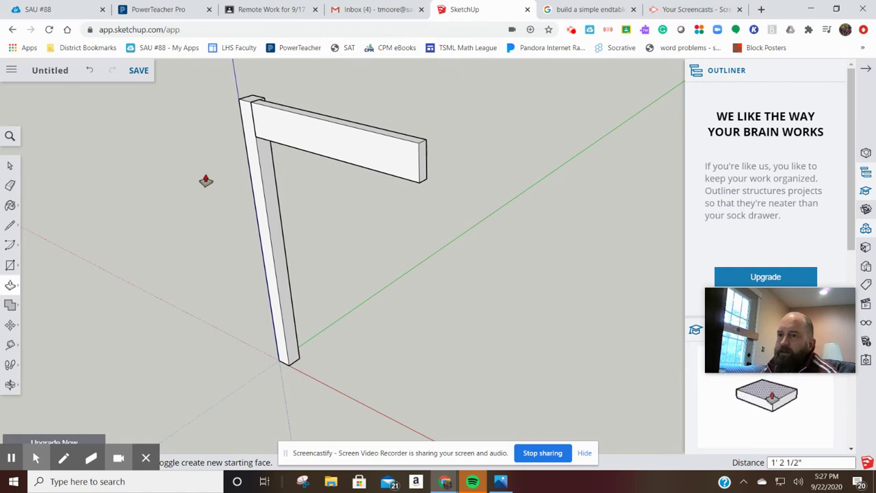
left_click(11, 326)
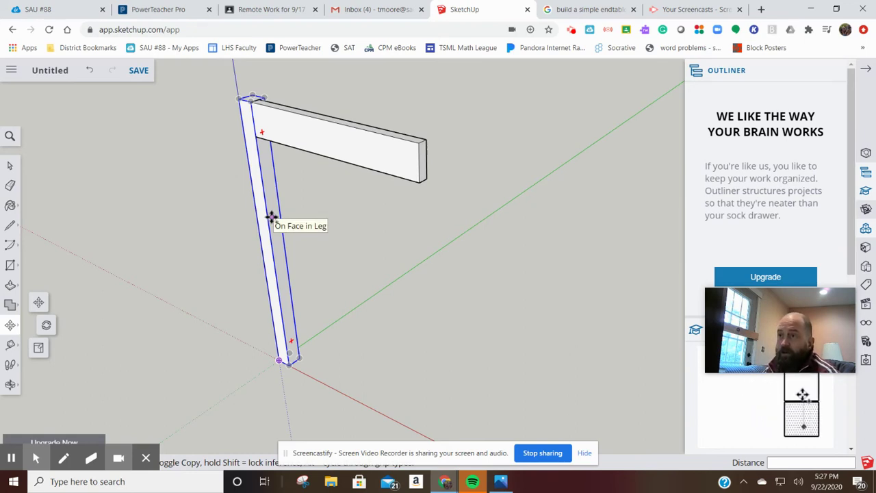
left_click_drag(272, 218, 438, 280)
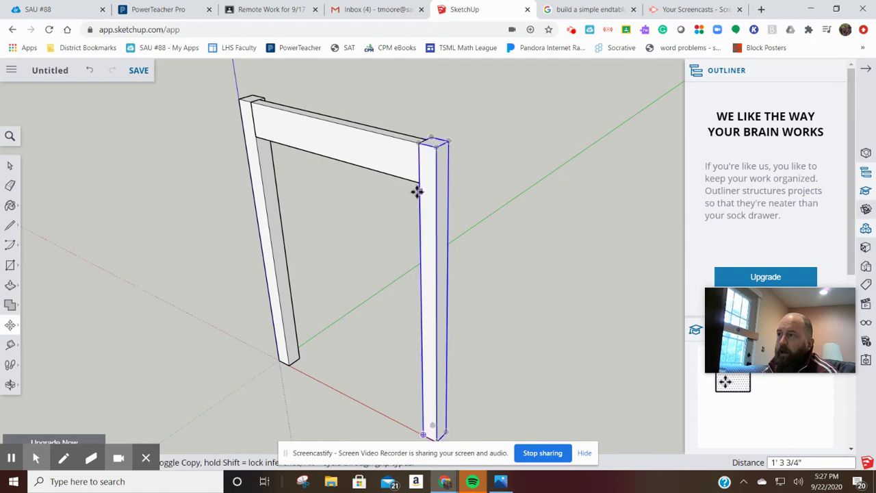
Step: Select the whole rail between the two legs and move it 1/8" inward from the legs' outer faces
scroll(416, 192, "up", 3)
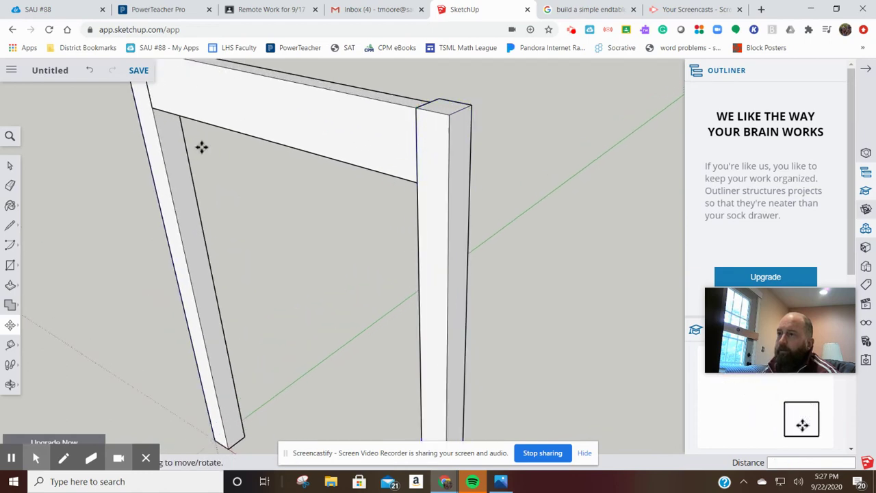
scroll(201, 147, "down", 4)
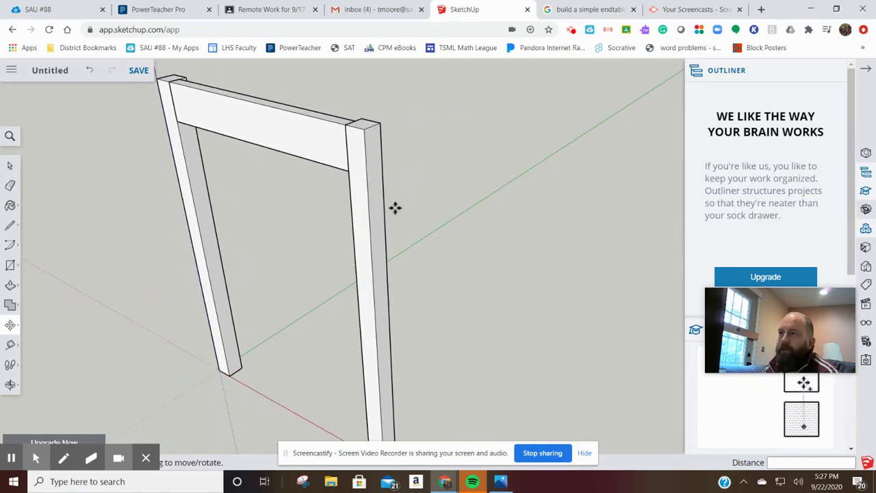
scroll(246, 216, "down", 2)
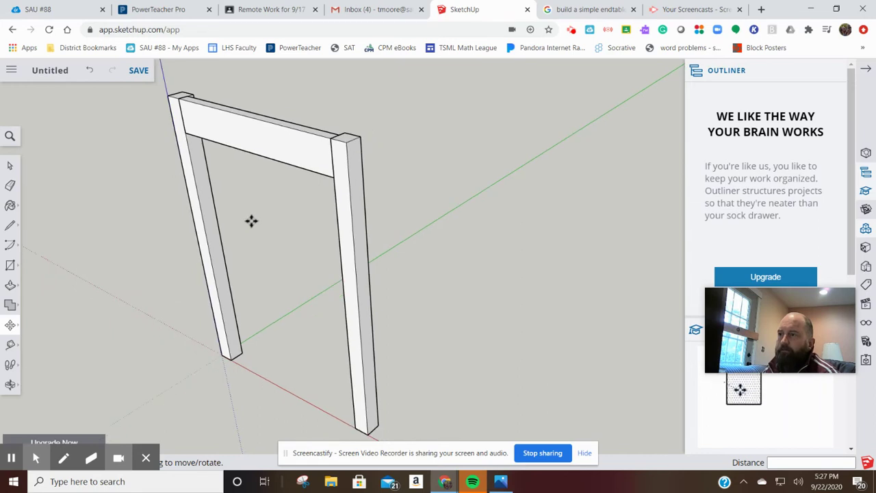
scroll(251, 221, "up", 1)
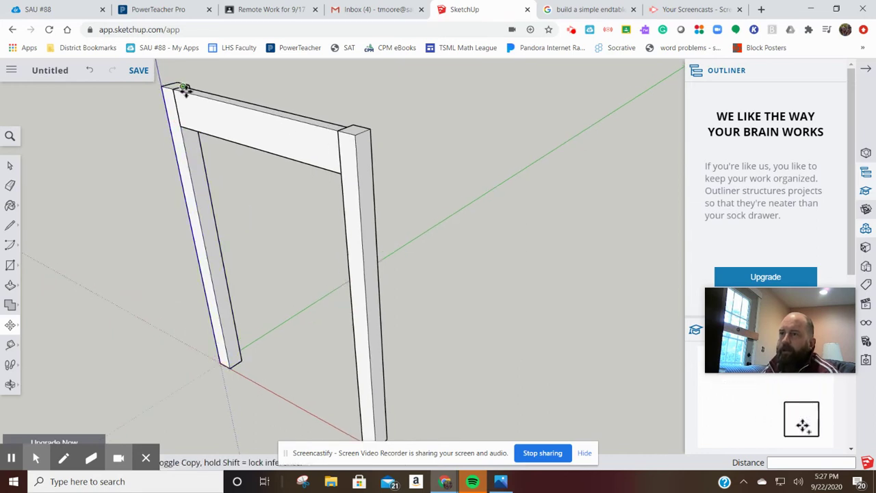
scroll(181, 83, "up", 2)
scroll(169, 111, "up", 2)
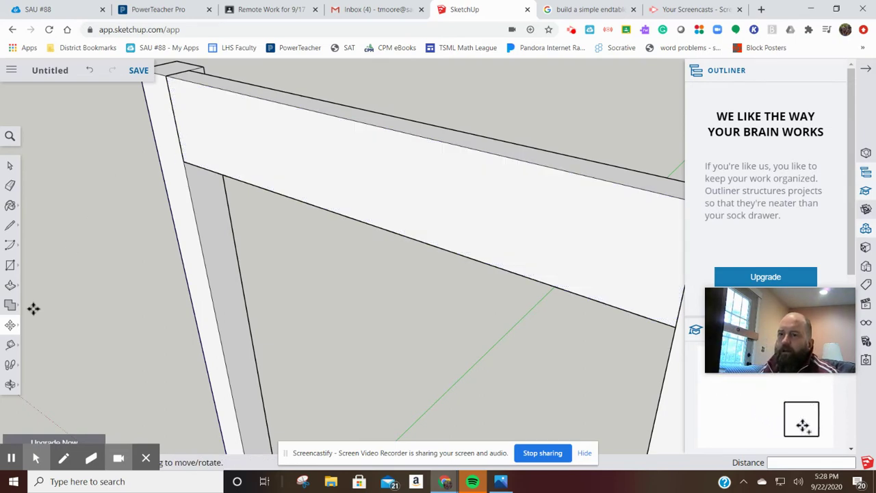
left_click(9, 165)
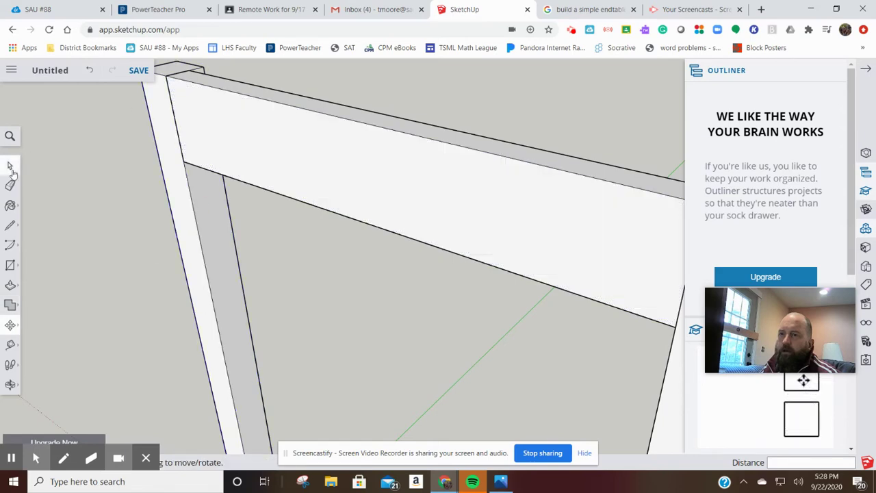
left_click(283, 133)
double_click(285, 134)
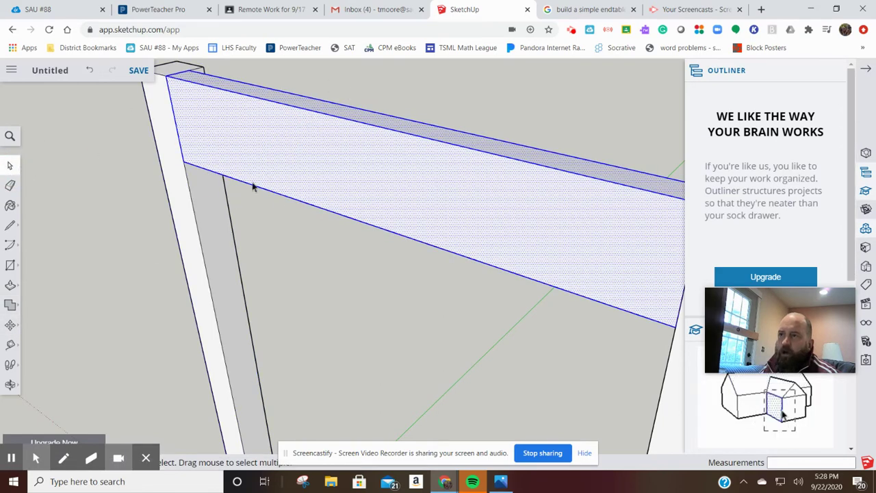
left_click(9, 325)
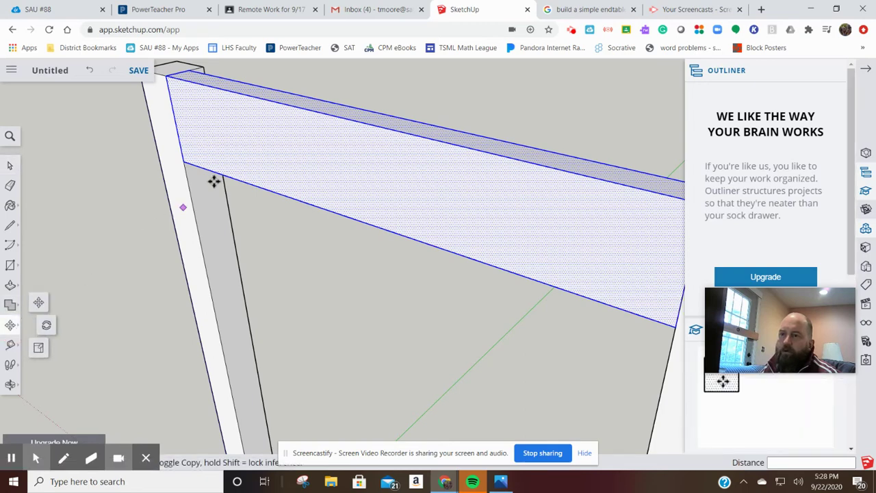
left_click(193, 78)
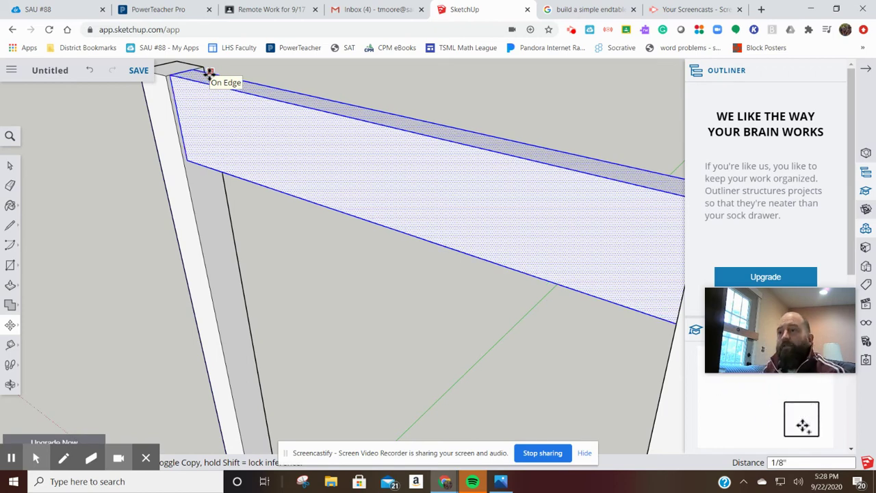
left_click(210, 72)
scroll(465, 162, "down", 5)
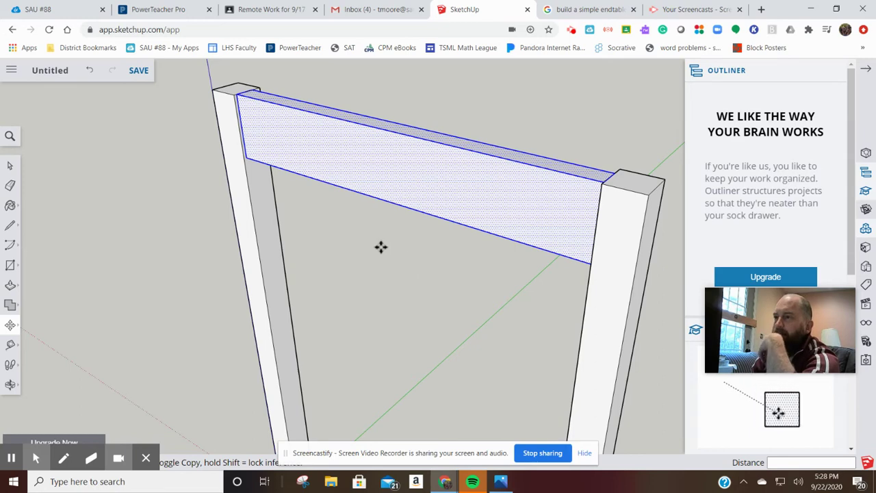
Step: View the legs and rail from directly above and start Rotate on the selected rail
scroll(274, 215, "down", 6)
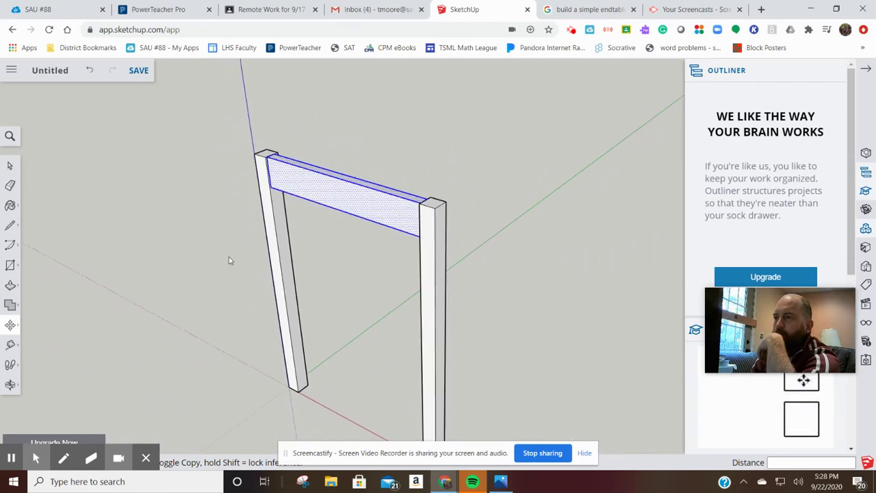
middle_click_drag(228, 258, 649, 332)
middle_click_drag(198, 330, 347, 445)
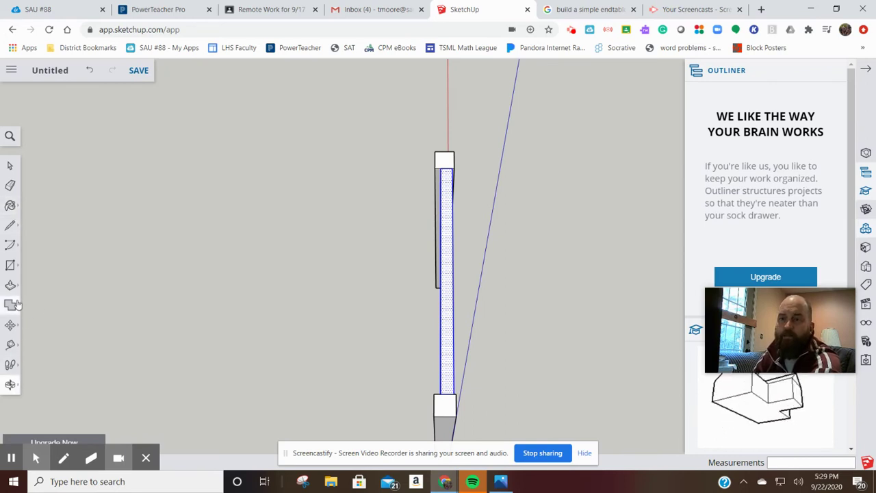
left_click(11, 326)
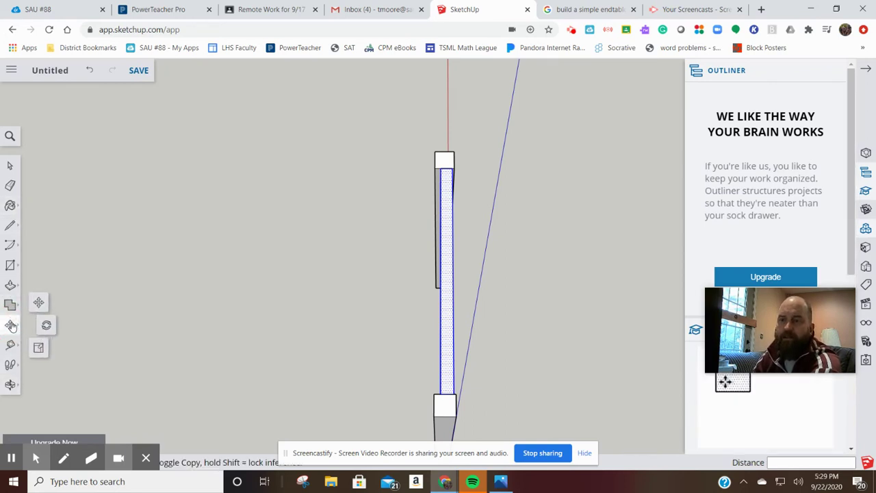
left_click(46, 327)
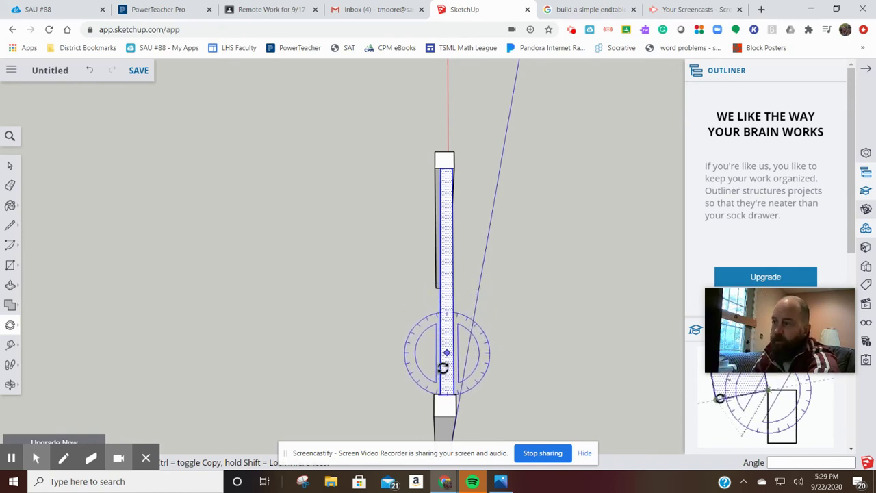
left_click(446, 409)
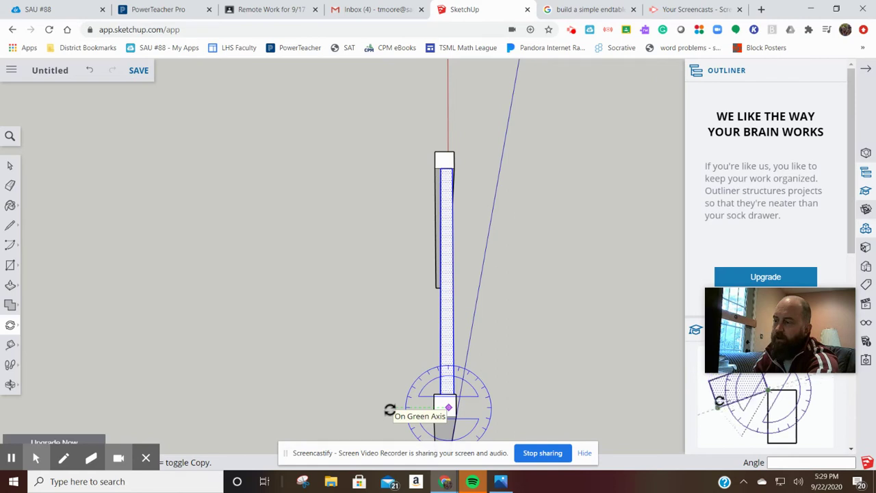
left_click(389, 409)
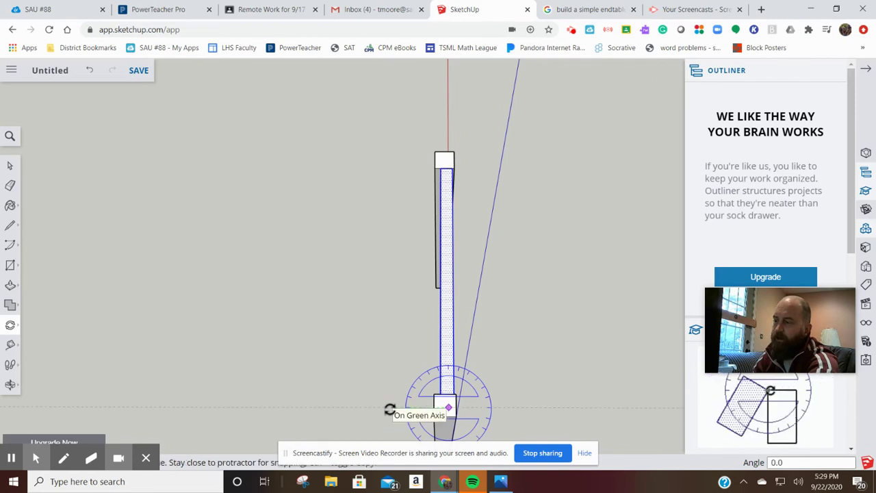
key("Escape")
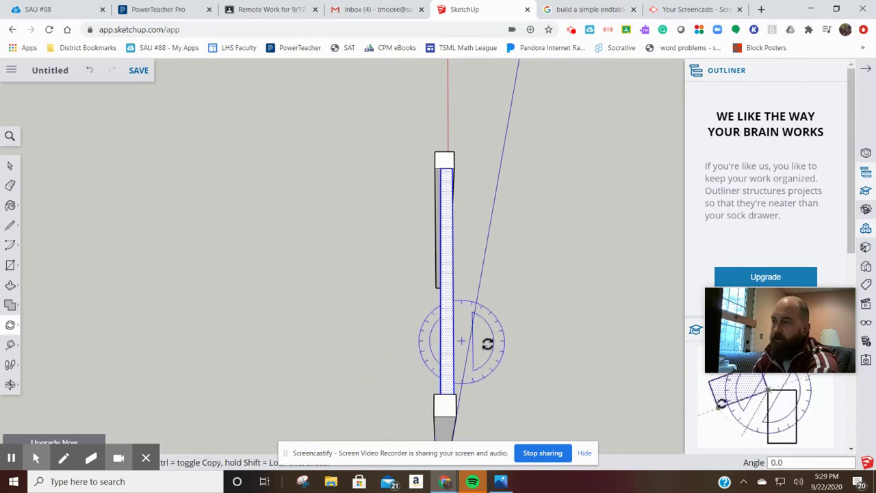
scroll(465, 397, "down", 5)
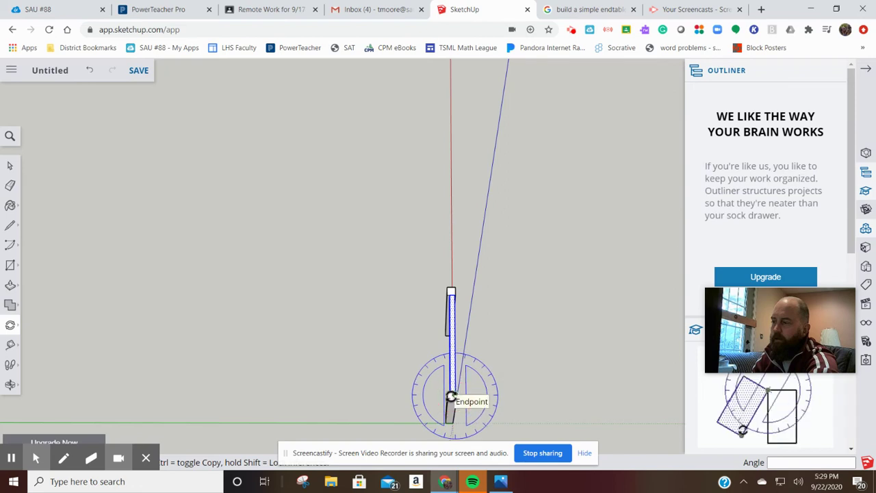
left_click(451, 397)
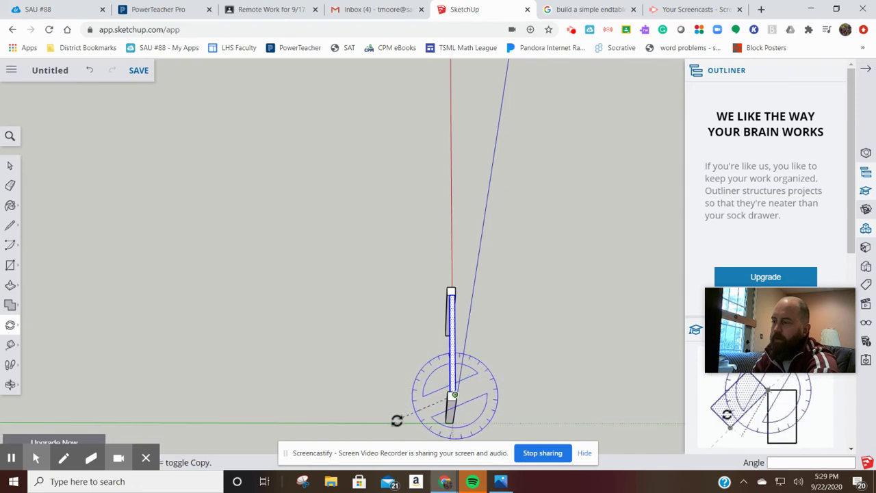
left_click(443, 439)
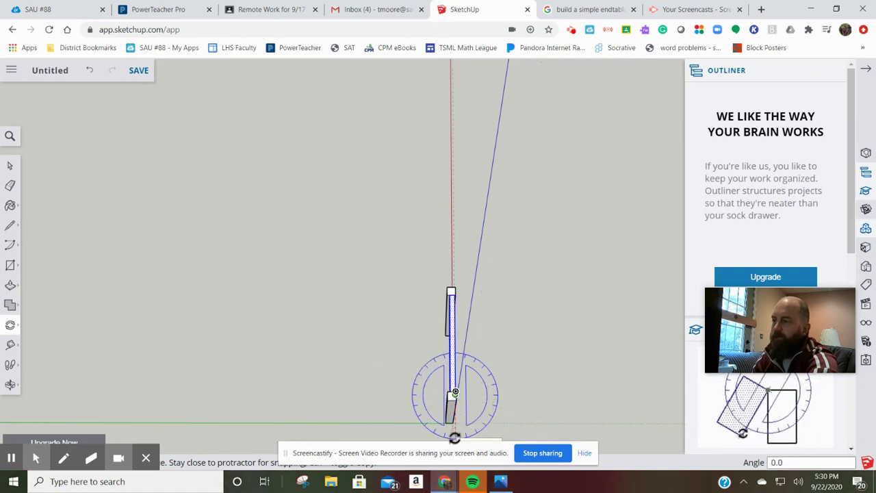
key("Escape")
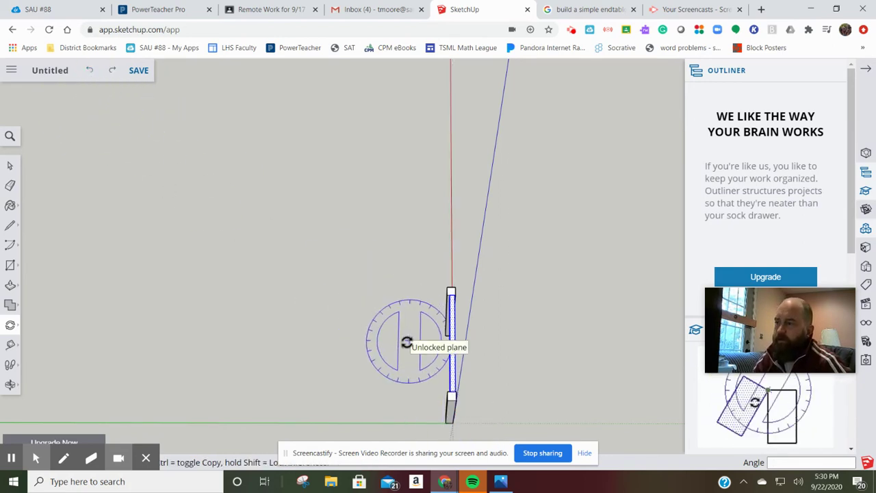
scroll(453, 401, "up", 4)
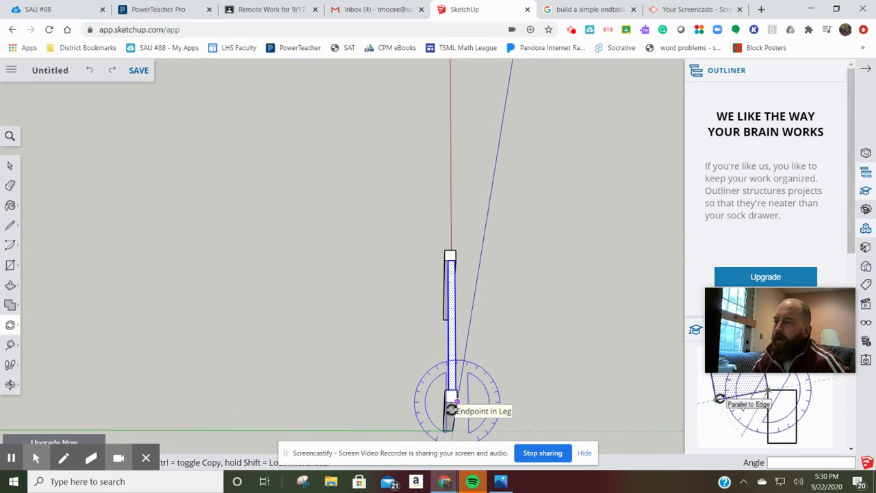
scroll(451, 408, "up", 3)
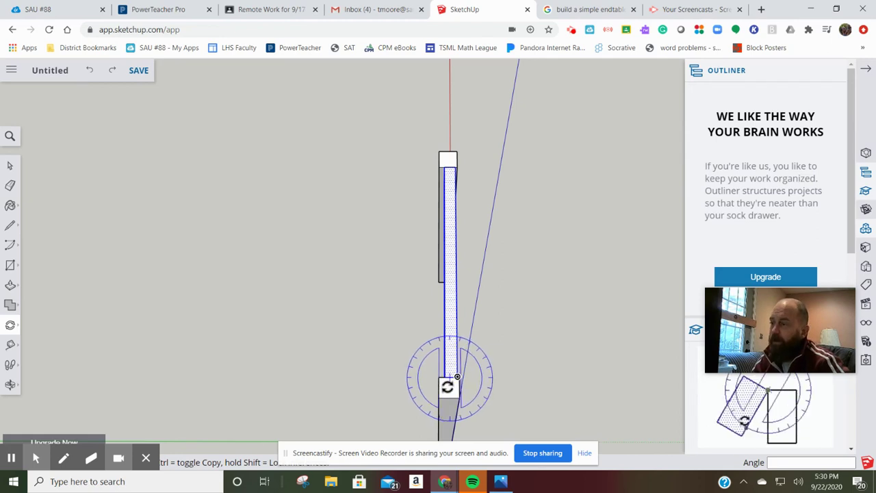
left_click_drag(448, 387, 457, 320)
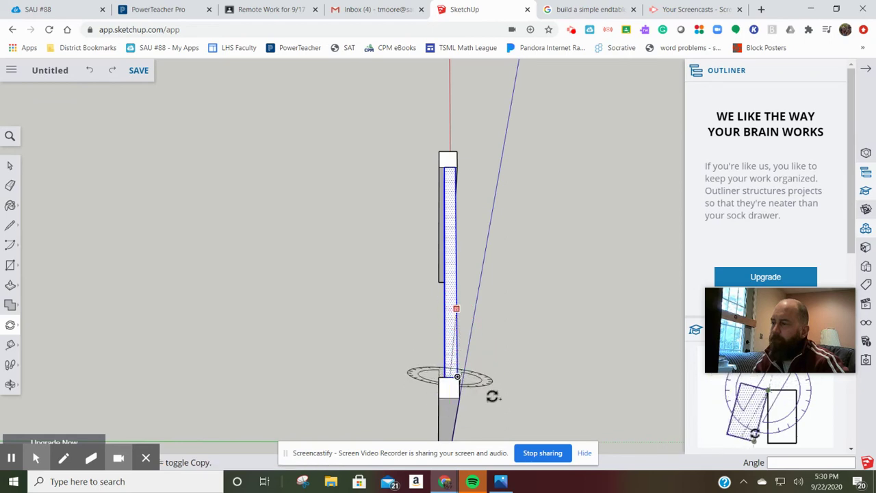
left_click(88, 75)
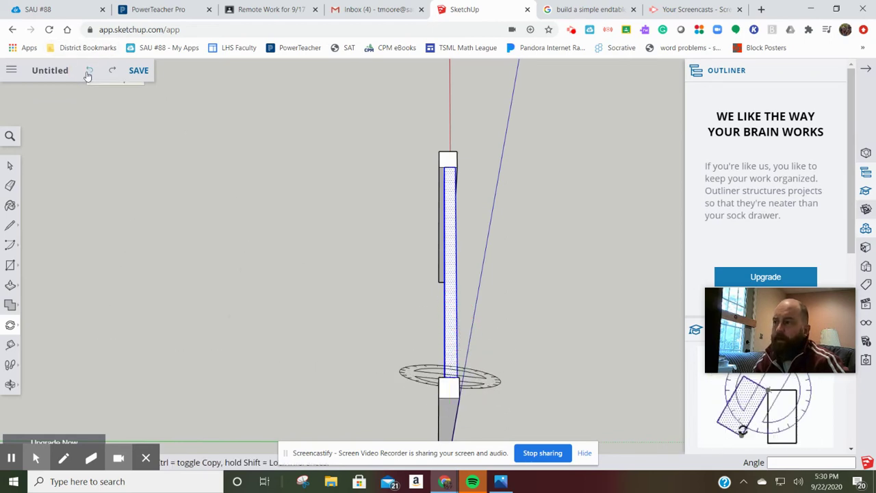
left_click(88, 75)
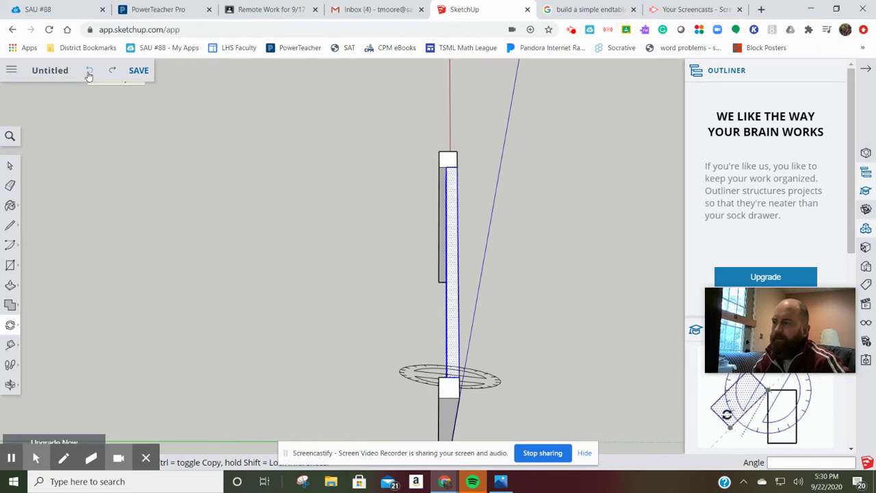
left_click(114, 74)
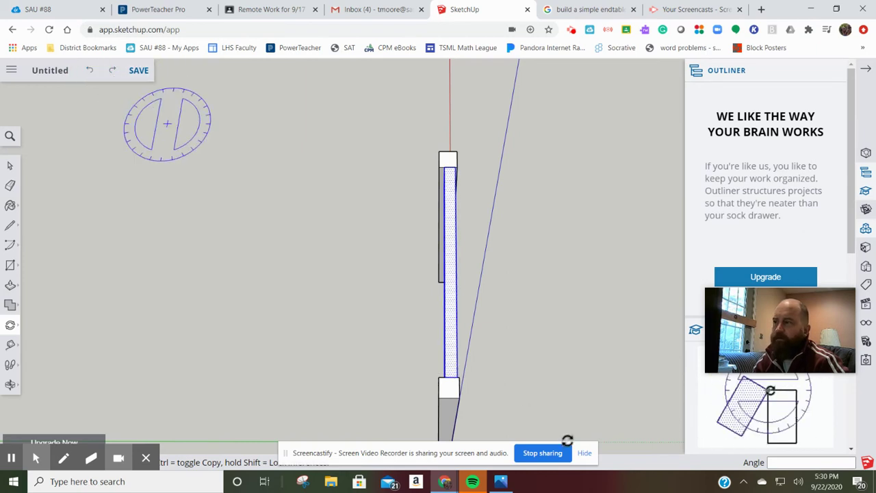
left_click(447, 376)
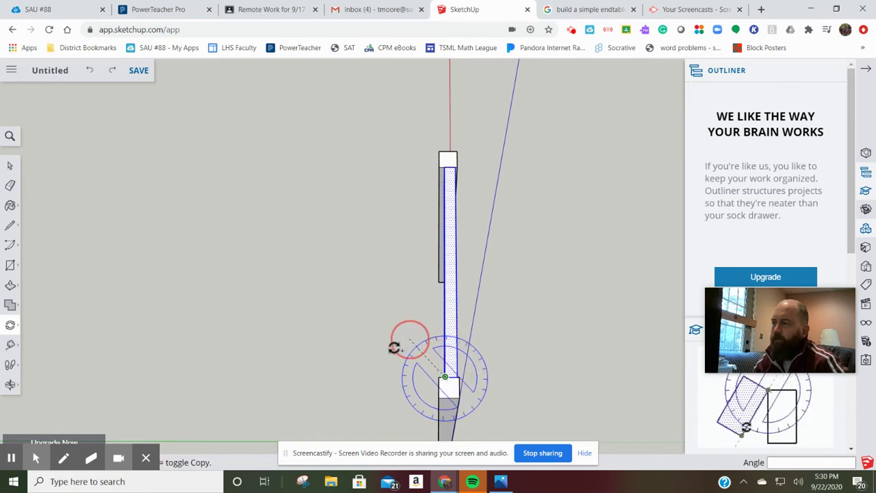
left_click(340, 386)
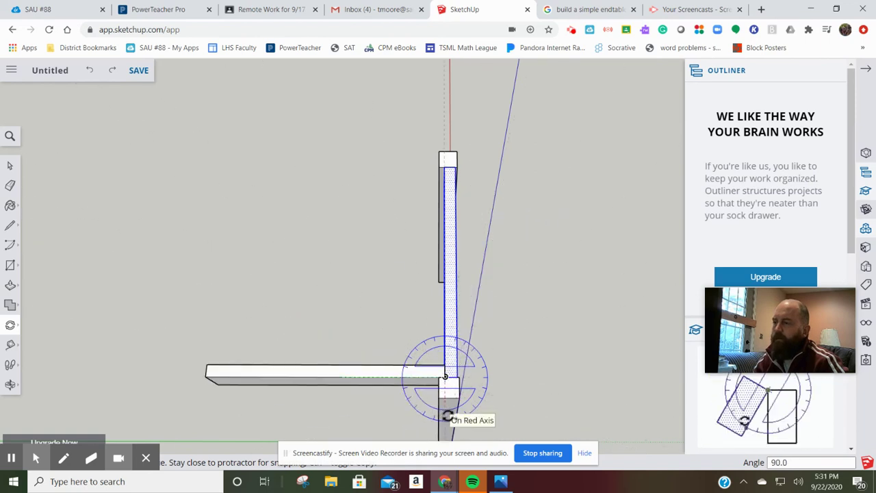
left_click(399, 375)
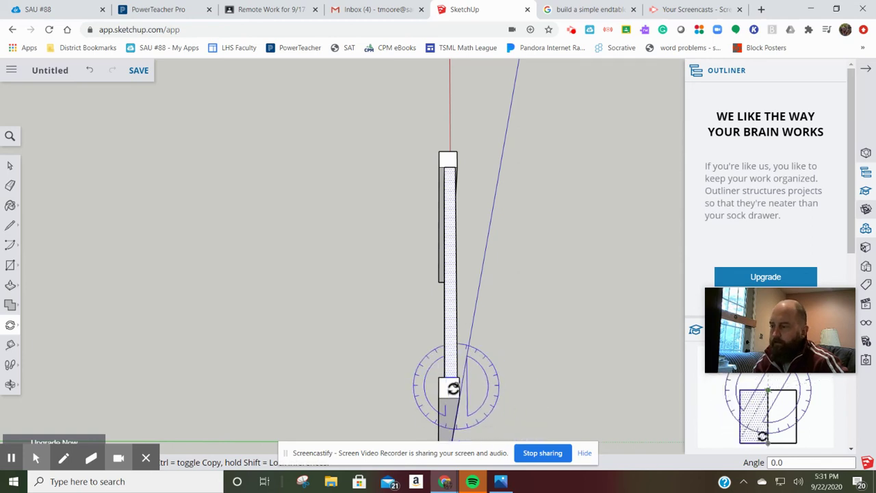
Step: Rotate a copy of the rail 90° about the middle of the origin leg's top face, so it runs along the green axis
scroll(448, 391, "up", 5)
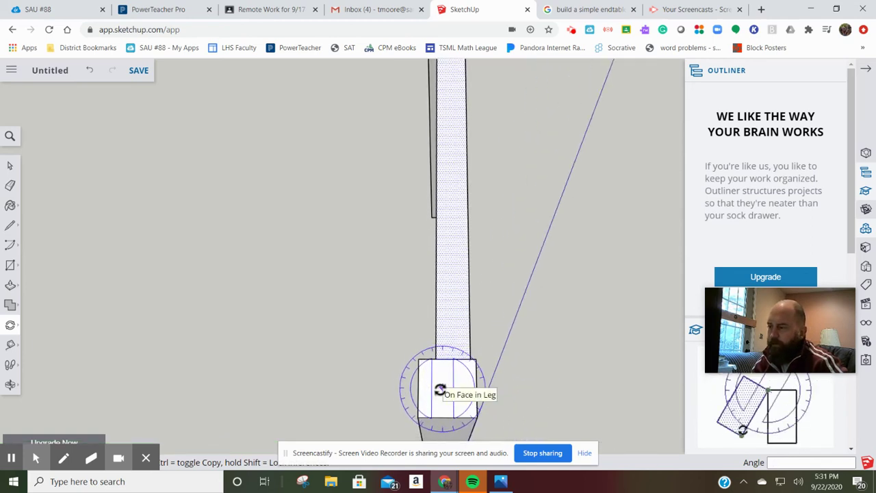
scroll(444, 390, "up", 2)
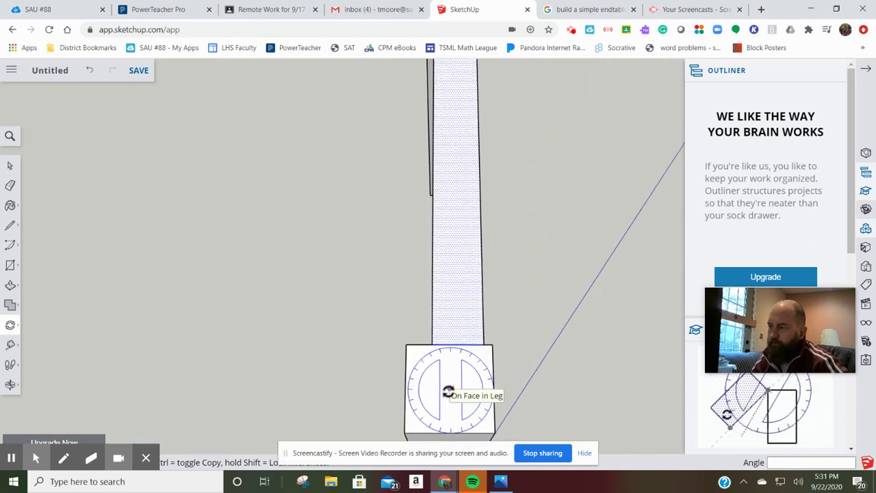
left_click(448, 390)
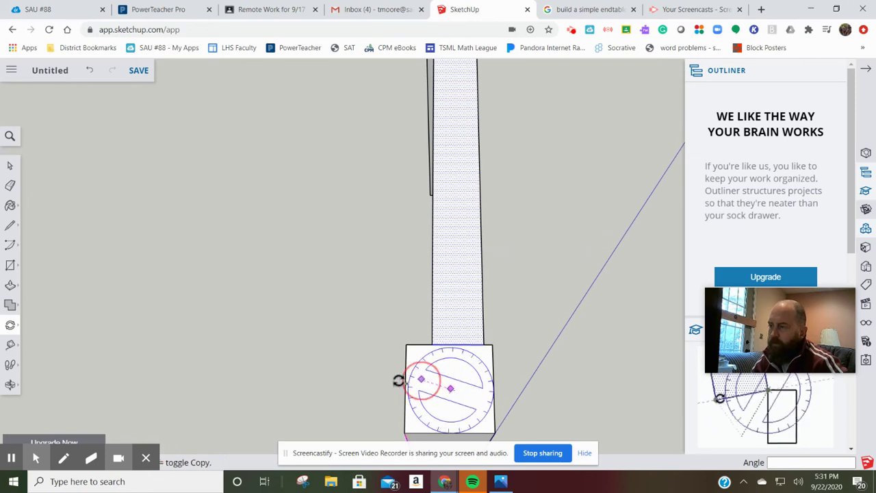
left_click(494, 416)
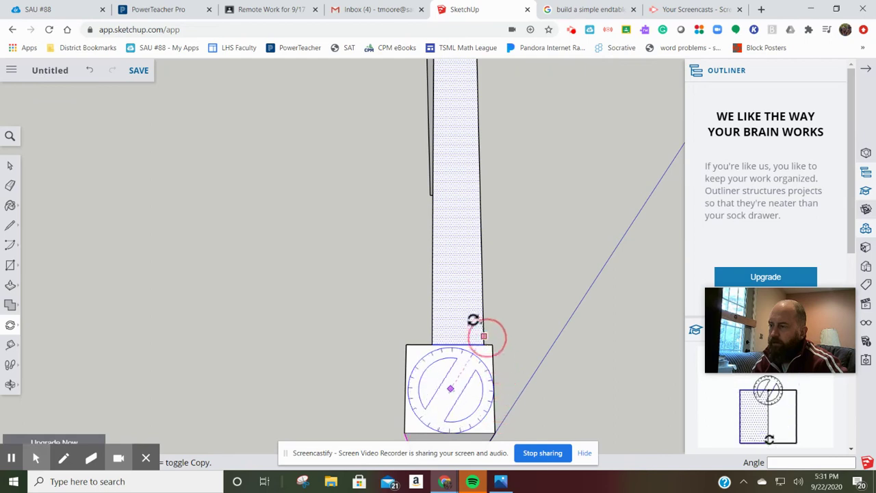
left_click(448, 291)
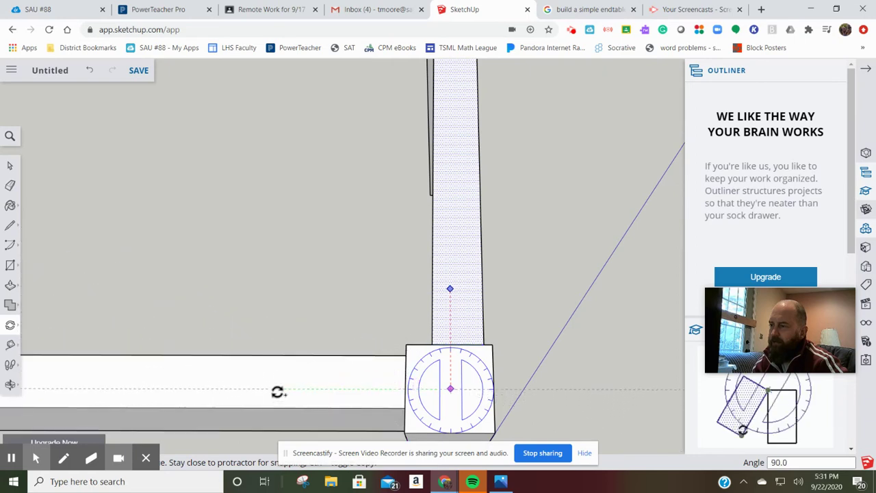
left_click(277, 393)
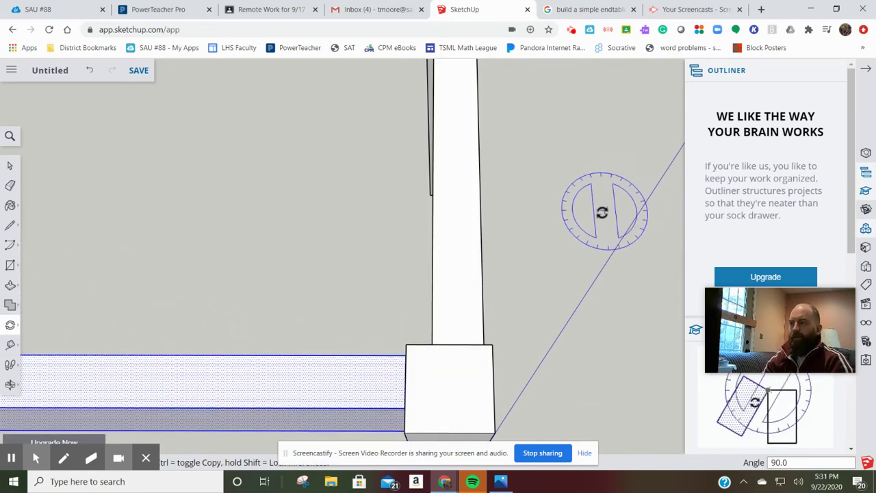
Step: Move the copied rail's upper outer corner onto the origin leg's outer corner, and shift the rail back inward 1/8"
scroll(376, 318, "down", 6)
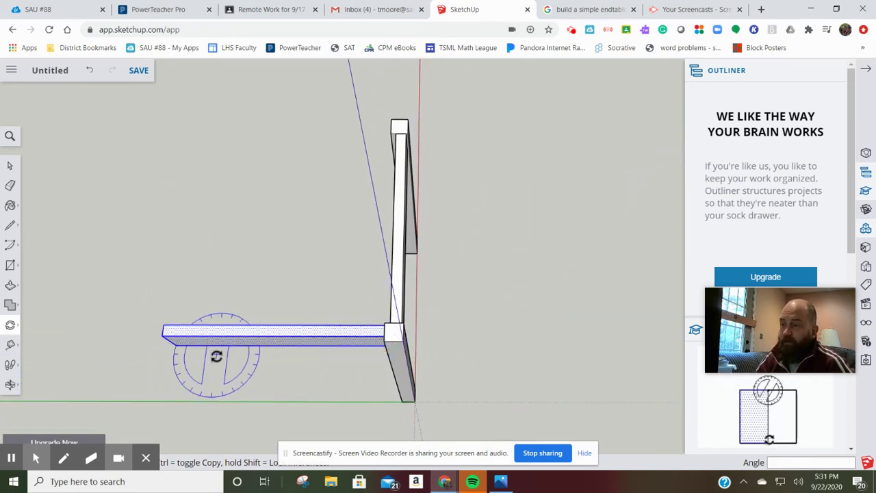
middle_click_drag(221, 362, 510, 181)
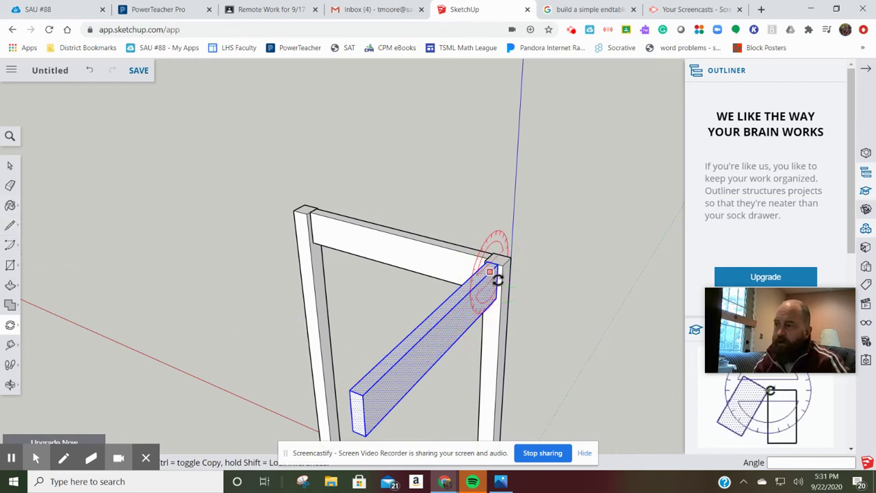
left_click(501, 283)
key("Escape")
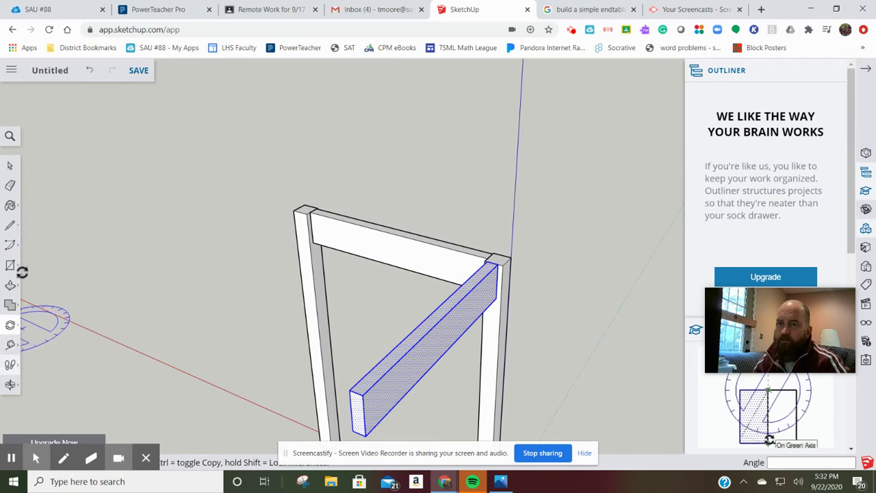
left_click(10, 327)
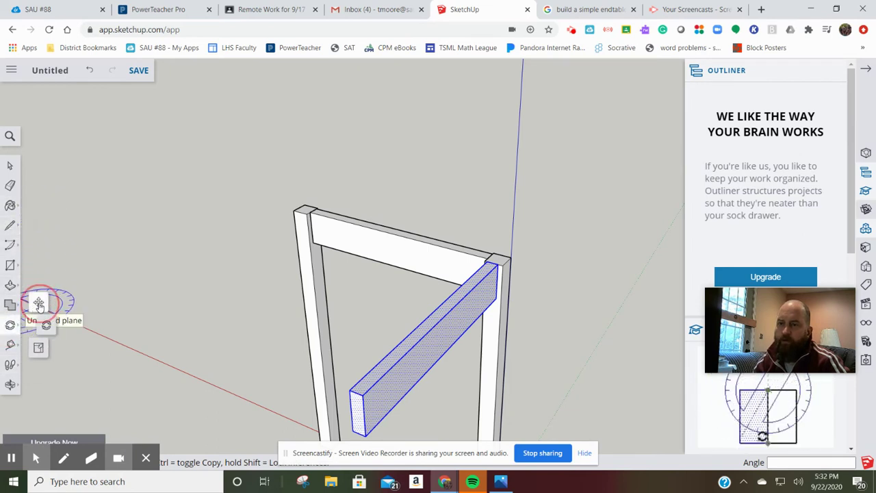
left_click(39, 304)
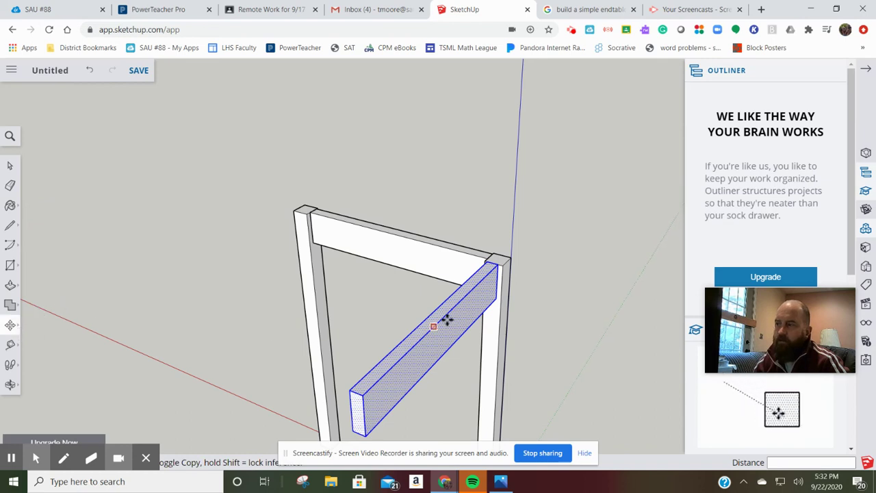
scroll(480, 291, "up", 5)
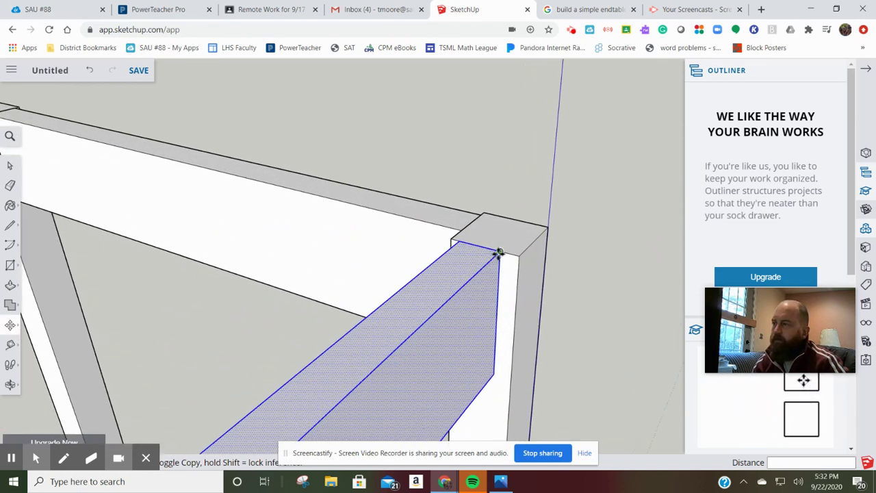
left_click_drag(500, 254, 519, 258)
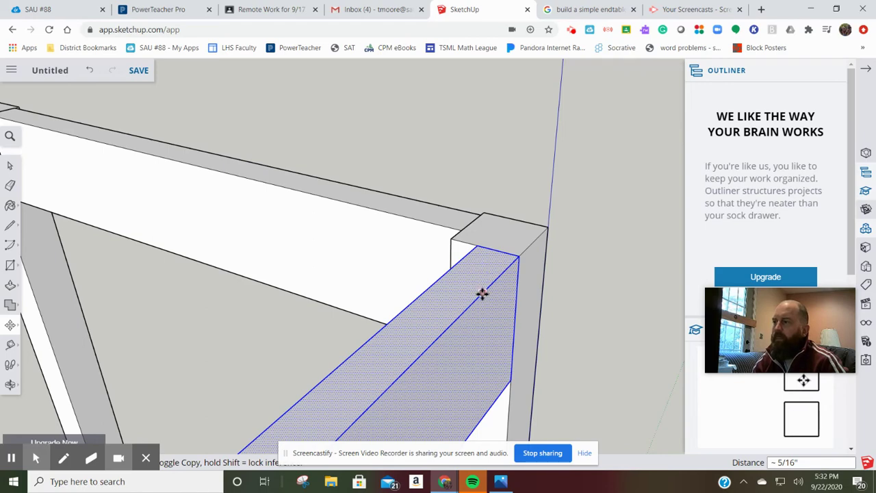
left_click(500, 262)
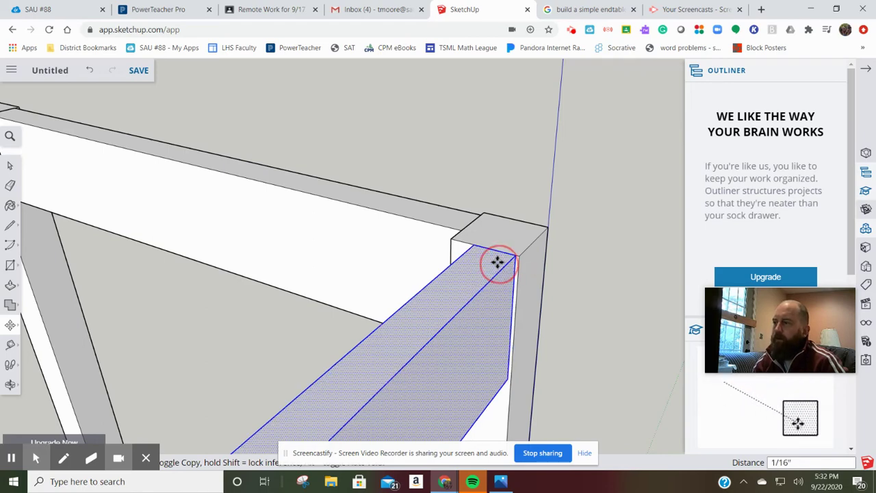
left_click_drag(495, 261, 492, 261)
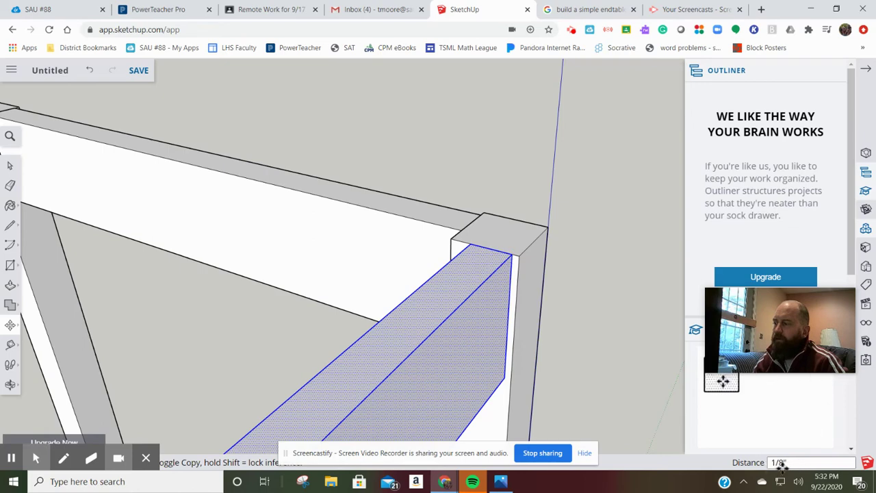
Step: Copy the origin leg along the green axis to the free end of the second rail
scroll(297, 330, "down", 8)
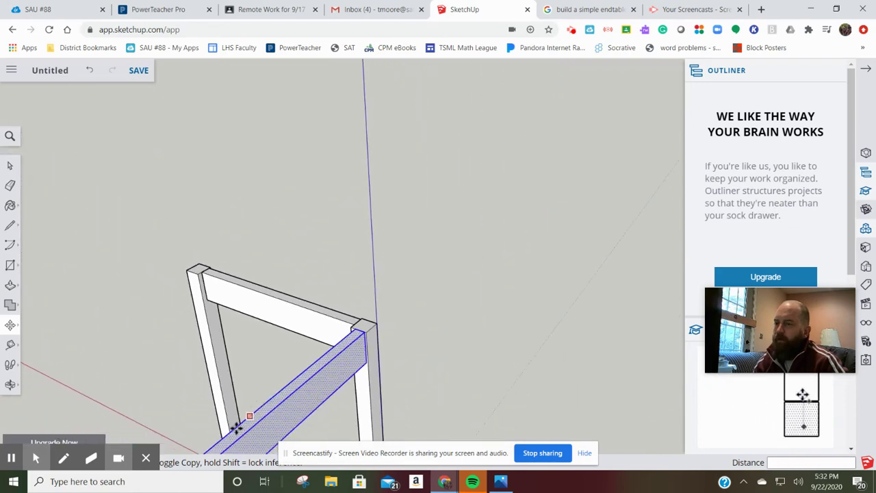
scroll(237, 427, "down", 2)
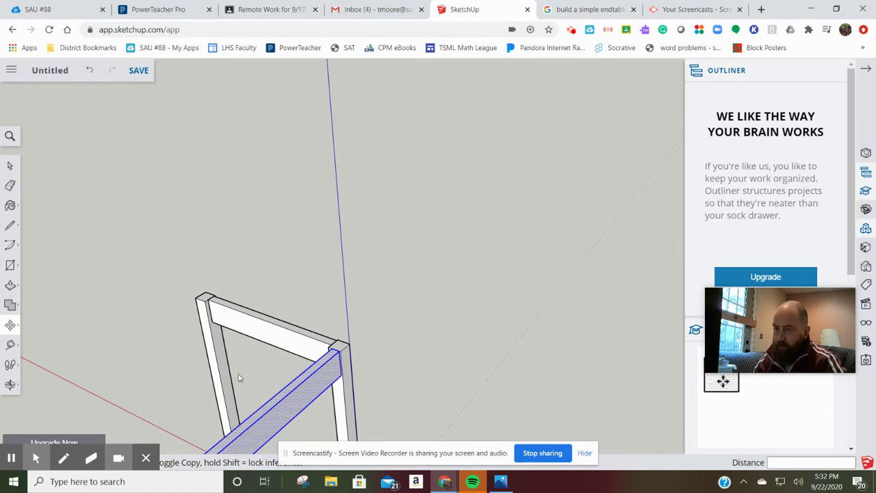
middle_click_drag(239, 378, 280, 216)
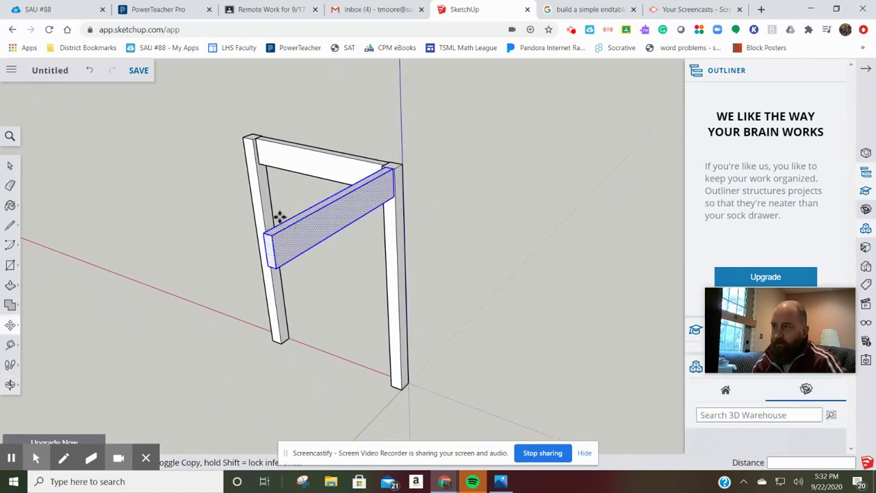
left_click(397, 245)
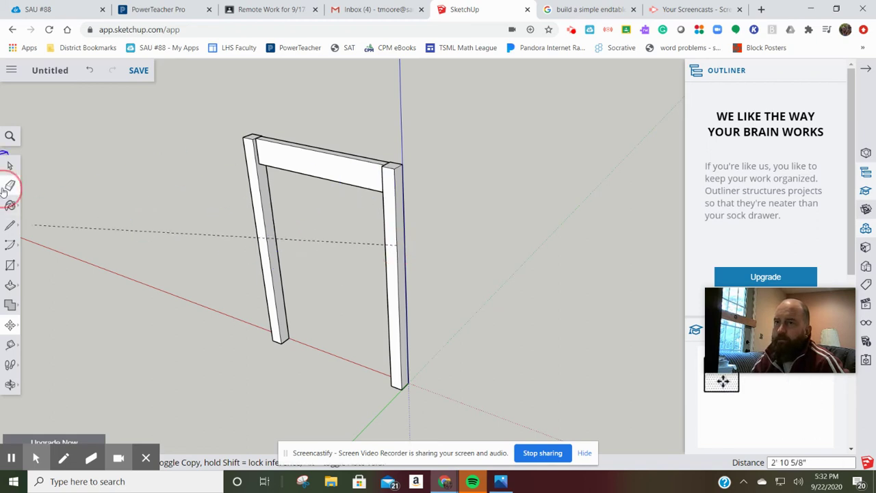
left_click(9, 187)
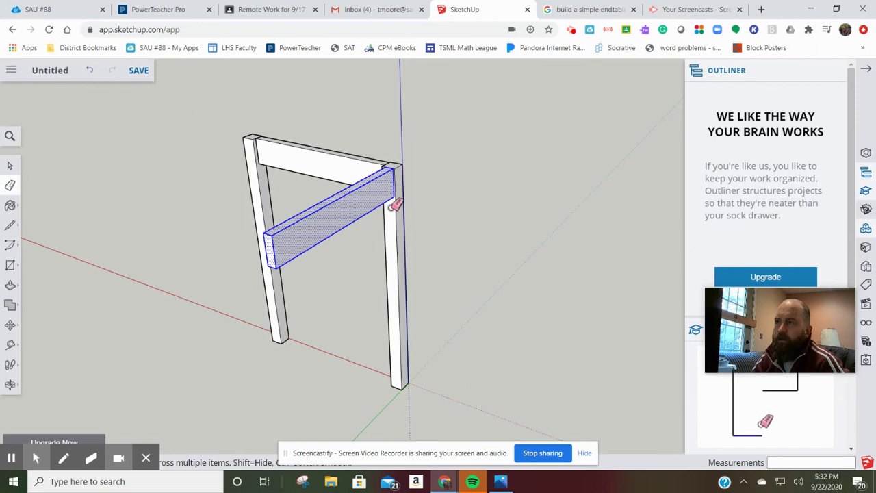
left_click(9, 167)
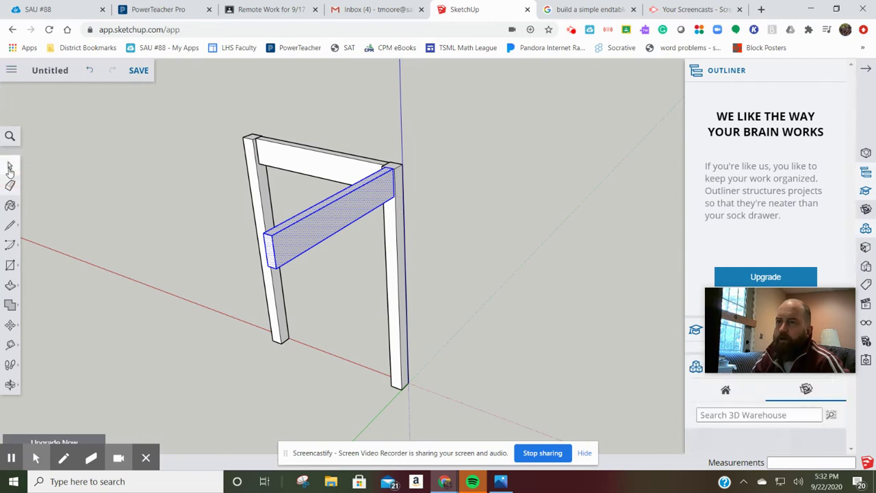
left_click(401, 305)
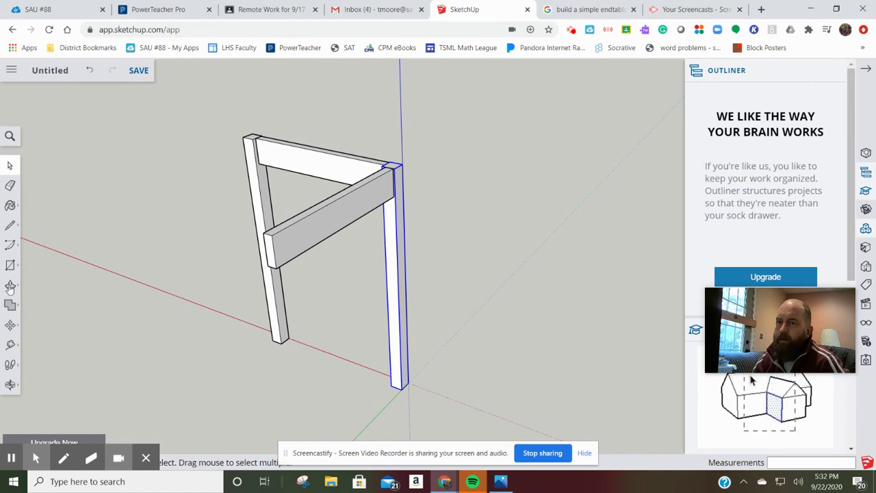
left_click(10, 327)
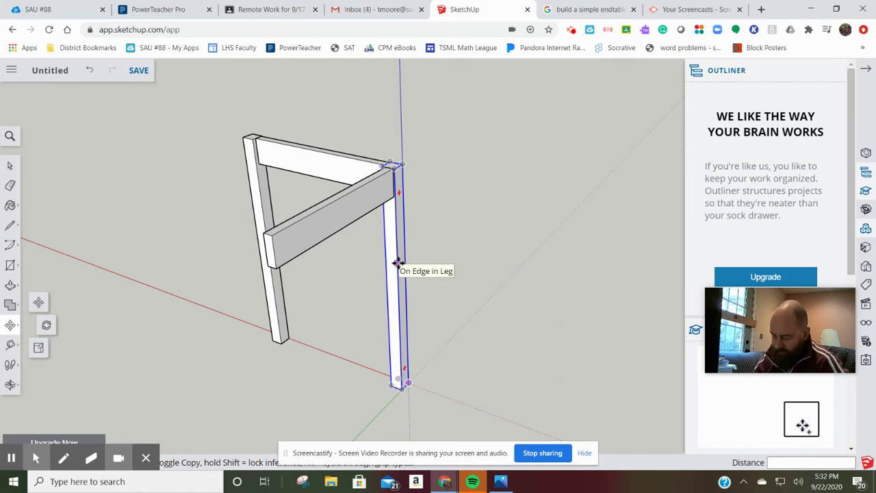
key("ctrl")
left_click_drag(398, 262, 277, 356)
Step: Shift the copied leg 1/16" so its upper inner edge sits flush against the end of the second rail
scroll(271, 301, "up", 2)
scroll(283, 199, "up", 6)
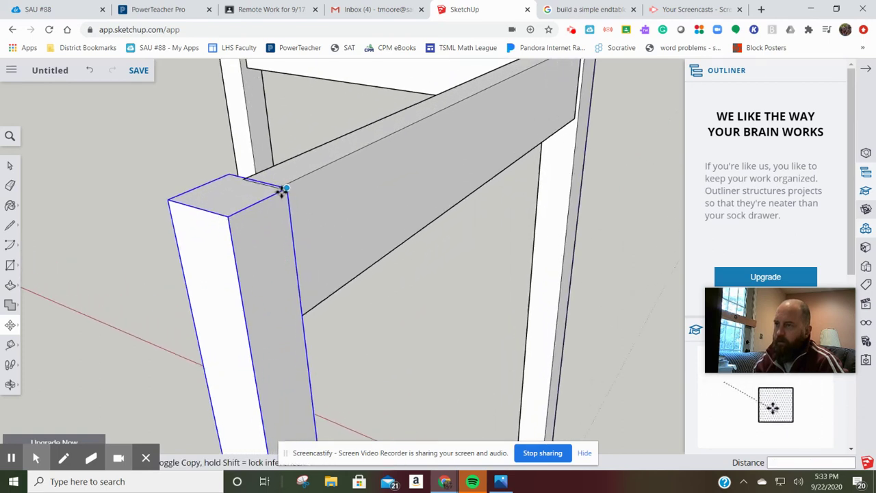
scroll(256, 206, "up", 1)
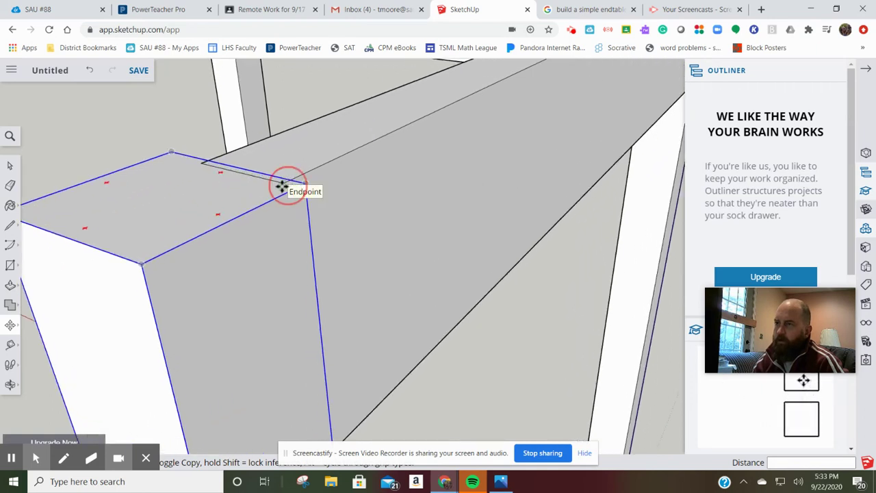
left_click_drag(283, 188, 278, 188)
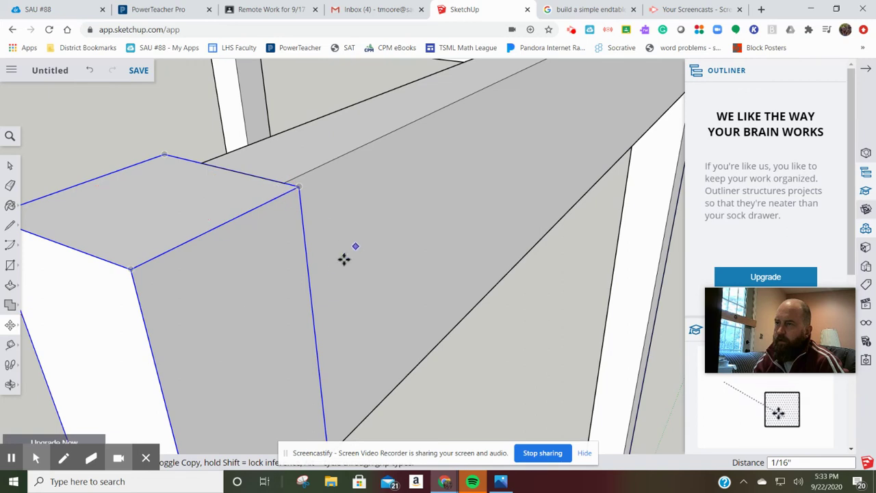
Step: Copy the rail between the first two legs 1' 4 1/8", placing its upper end corner on the newest leg's outer top corner
scroll(141, 299, "down", 4)
scroll(167, 296, "down", 6)
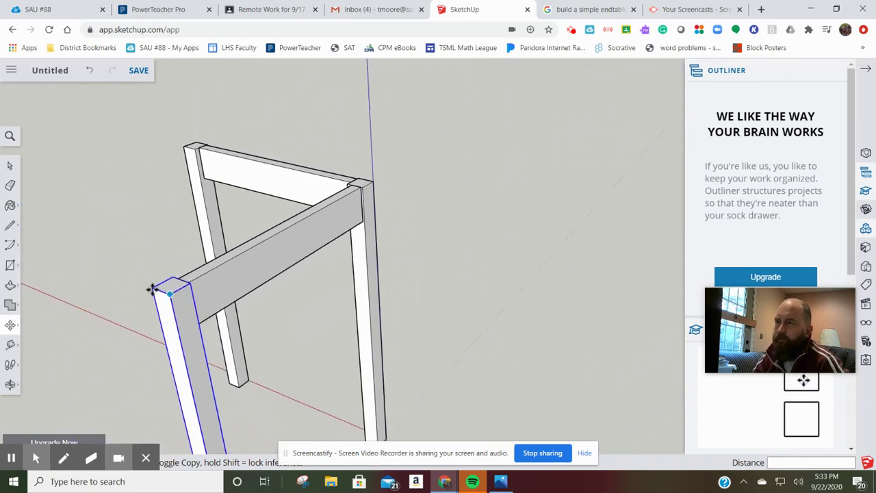
middle_click_drag(132, 280, 352, 227)
key("m")
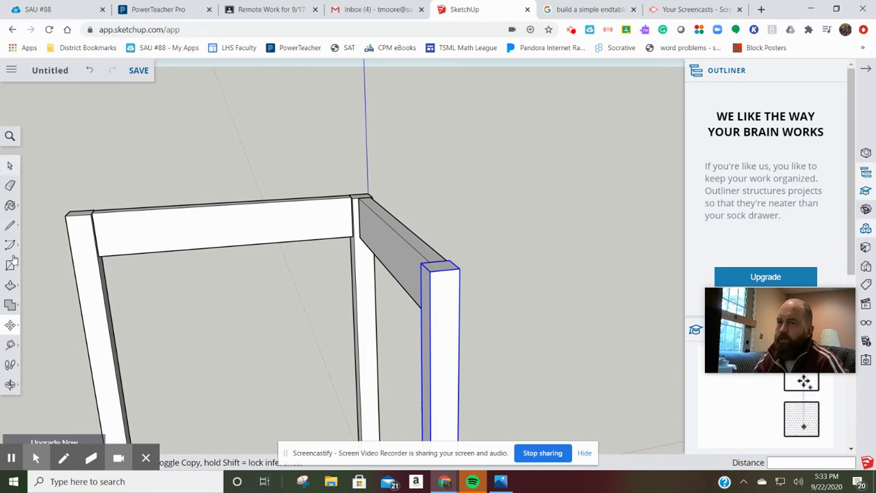
left_click(13, 164)
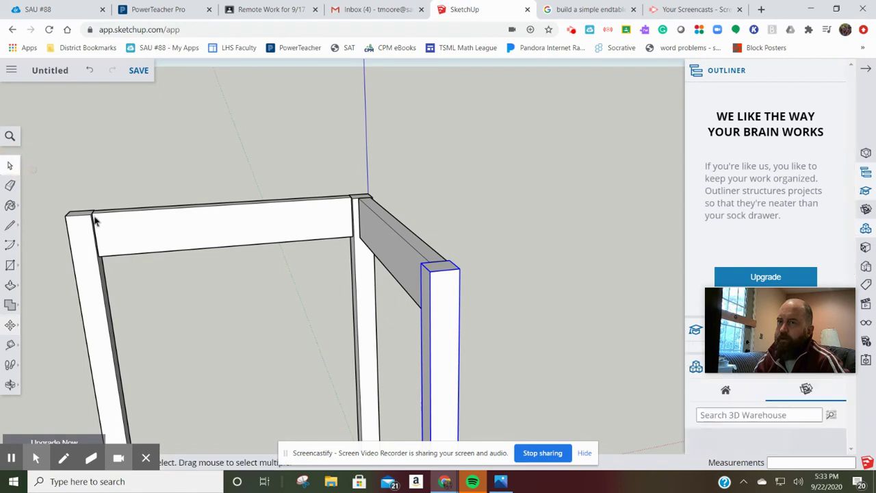
left_click(245, 226)
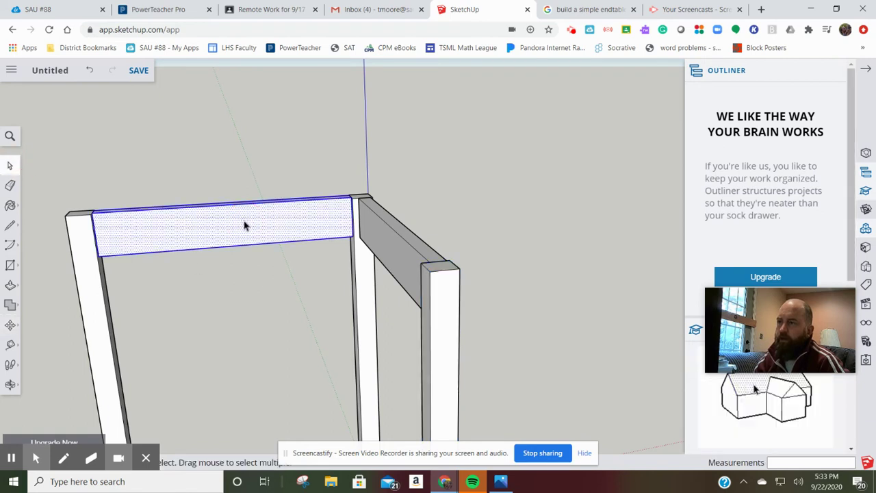
left_click(10, 328)
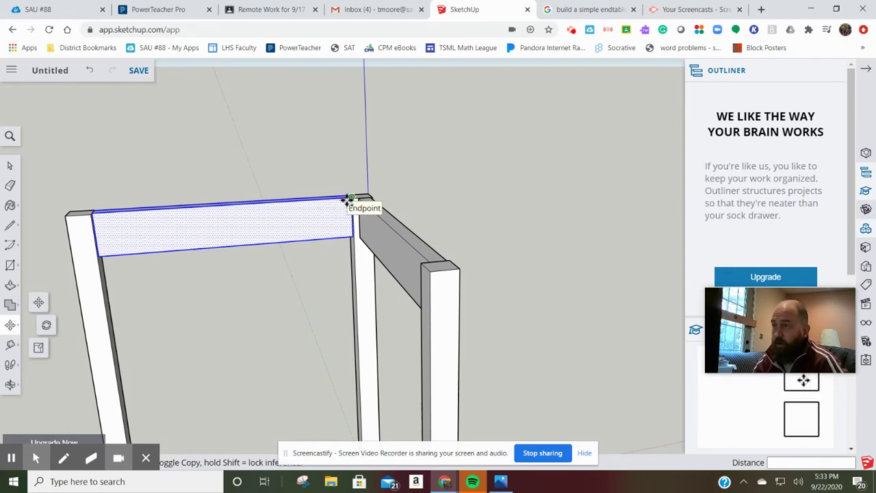
mouse_move(348, 199)
left_mouse_down()
mouse_move(411, 267)
mouse_move(429, 273)
left_mouse_up()
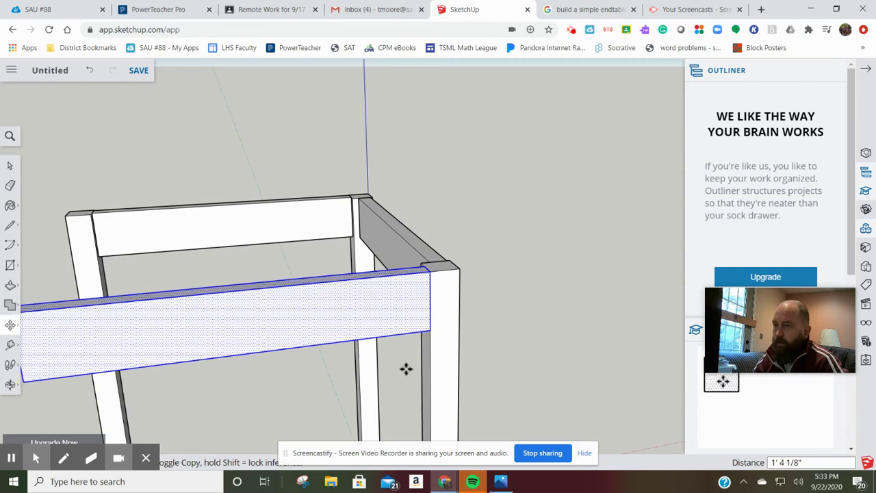
Step: Move the copied rail about 1/8" inward from the outer face of the newest leg
scroll(438, 288, "up", 5)
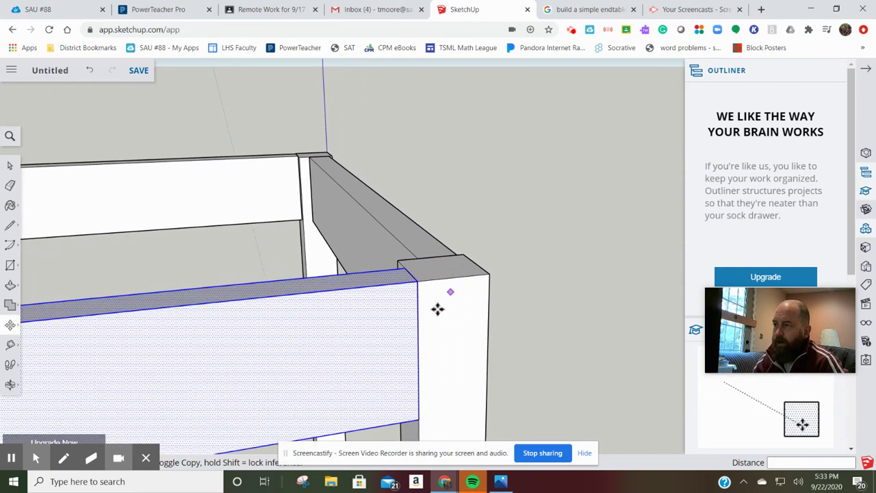
middle_click_drag(409, 305, 411, 237)
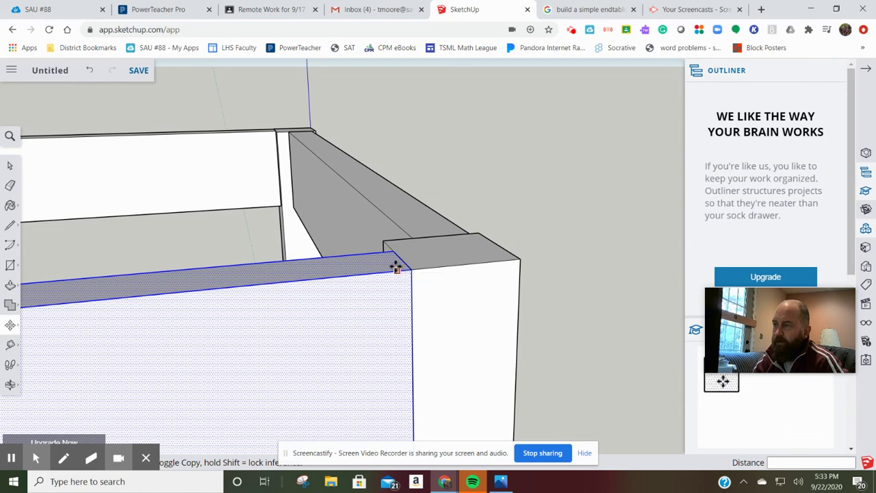
left_click(390, 262)
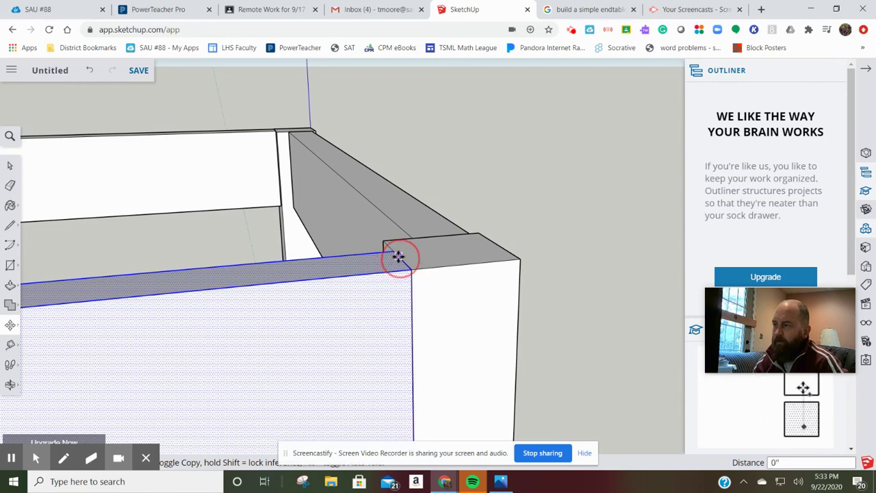
left_click_drag(397, 253, 393, 251)
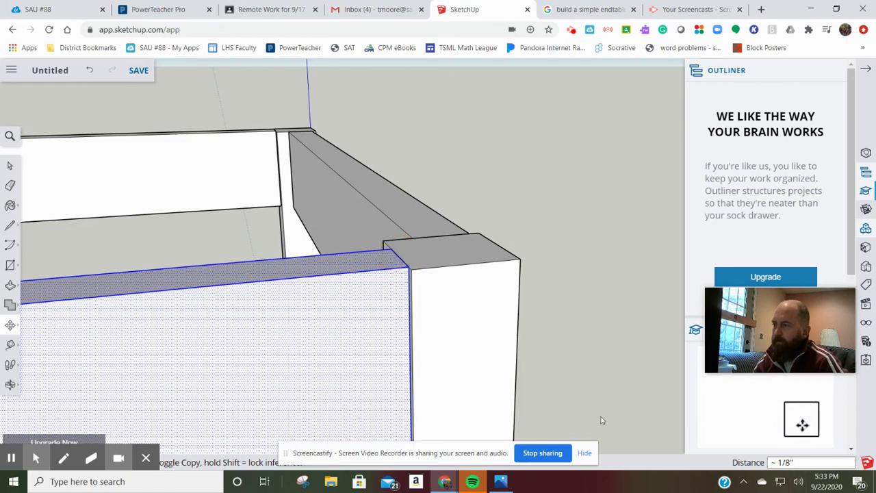
scroll(158, 295, "down", 5)
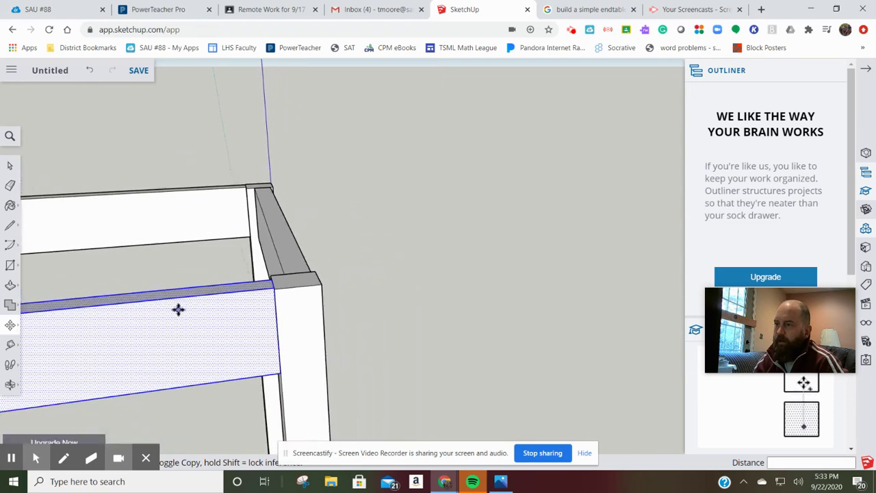
left_click(105, 279)
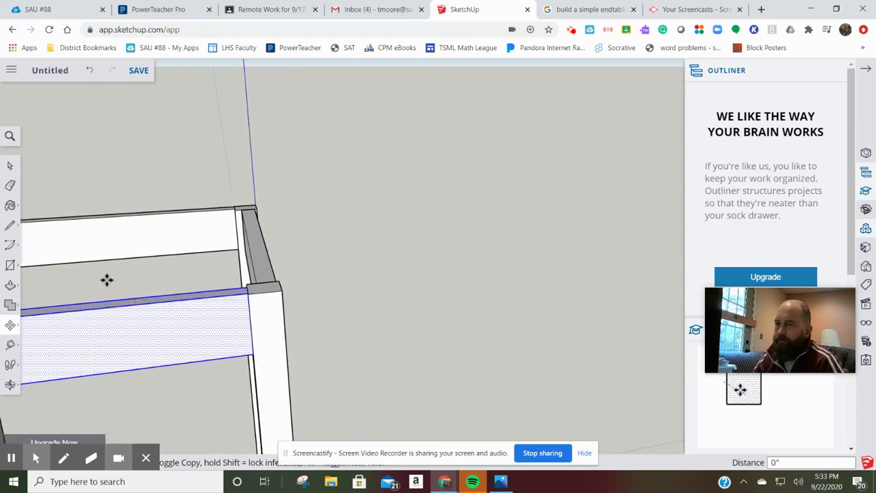
middle_click_drag(105, 280, 372, 317)
scroll(348, 329, "down", 6)
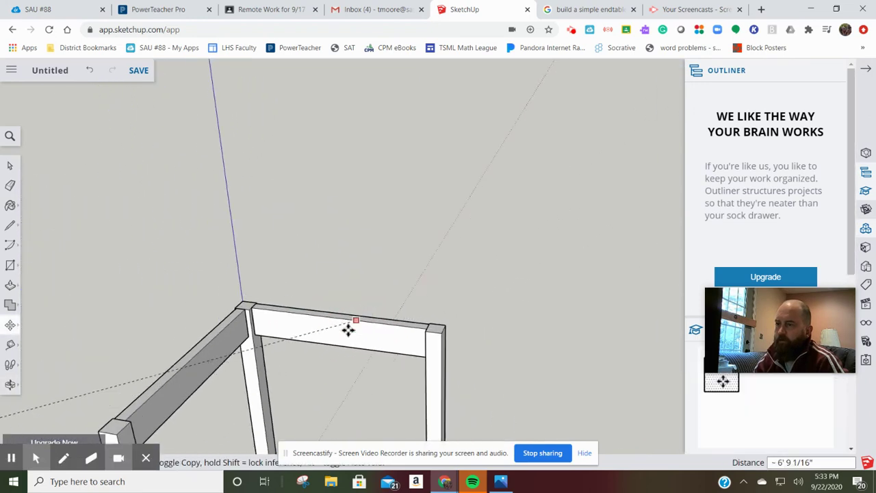
key("ctrl")
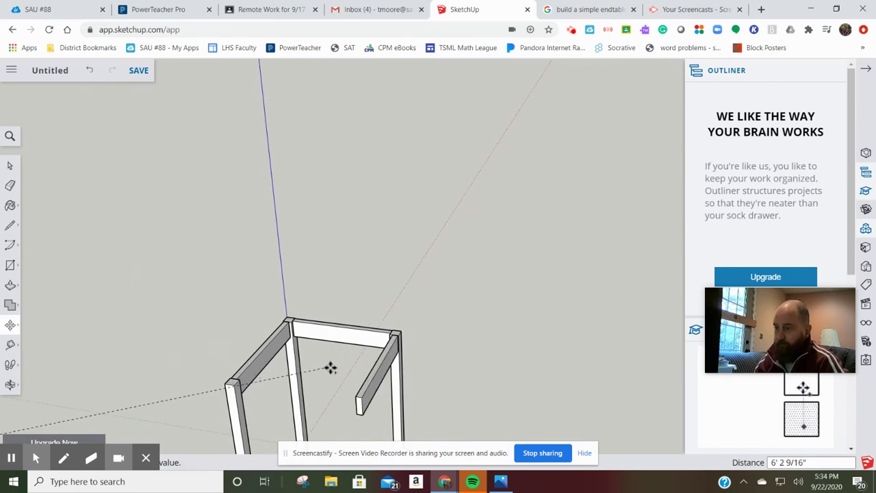
Step: Copy the leg on the green axis to the free end of the third rail as the fourth leg
middle_click_drag(325, 373, 319, 201, "shift")
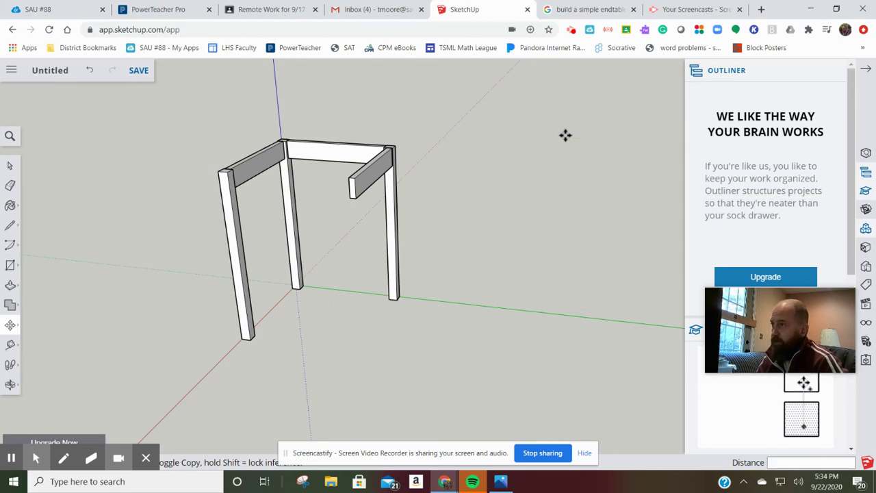
middle_click_drag(343, 214, 442, 190)
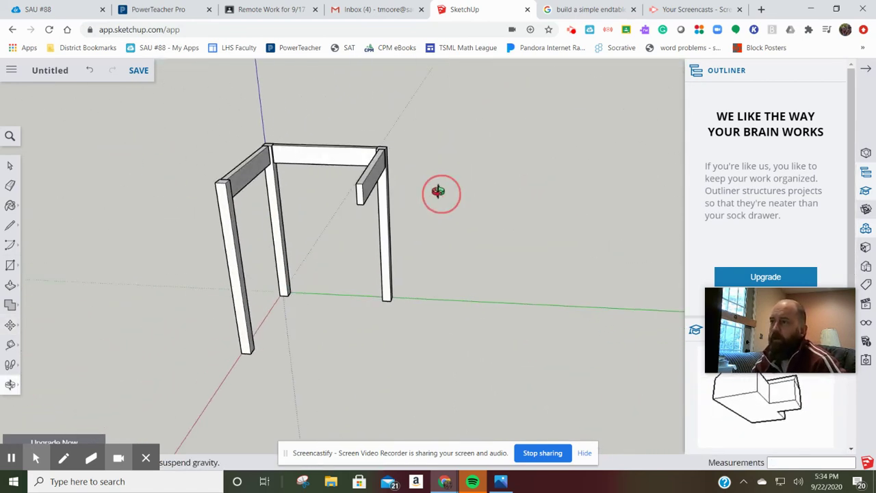
key("m")
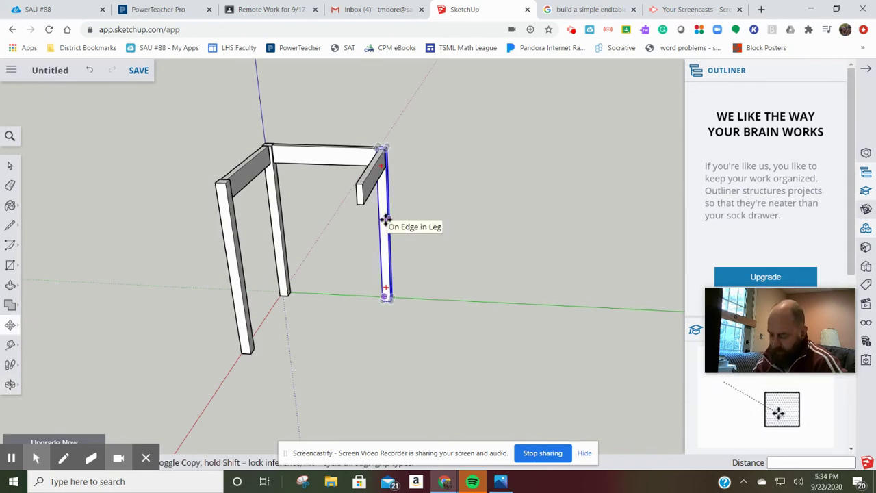
mouse_move(385, 220)
left_mouse_down("ctrl")
mouse_move(357, 256)
mouse_move(358, 273)
mouse_move(360, 265)
left_mouse_up("ctrl")
scroll(357, 266, "up", 2, "ctrl")
scroll(359, 267, "down", 1, "ctrl")
scroll(359, 267, "down", 4, "ctrl")
scroll(359, 264, "up", 5)
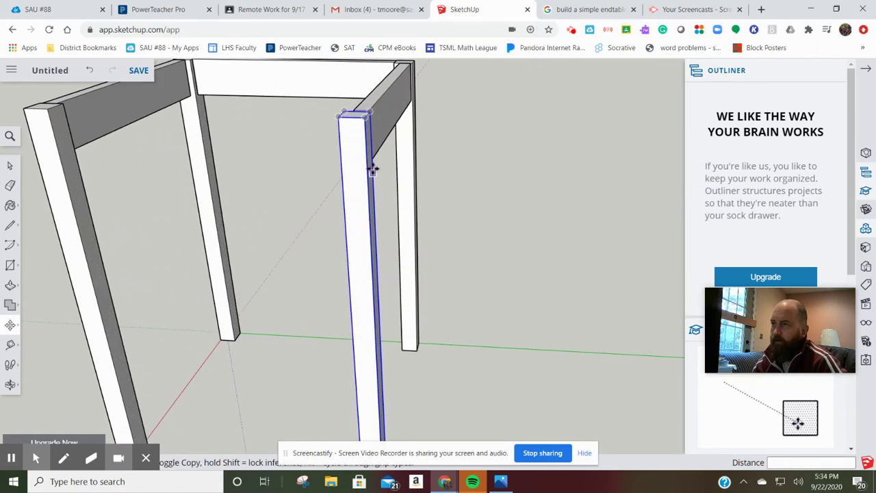
scroll(367, 93, "up", 6)
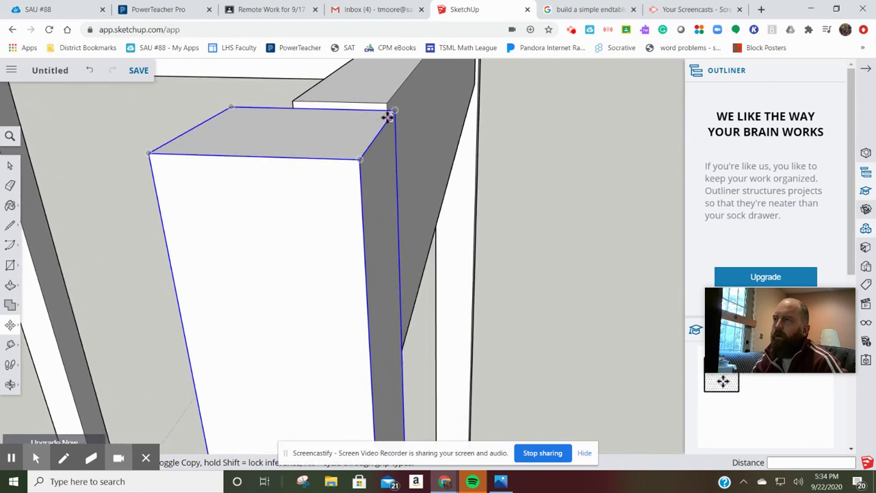
left_click(394, 111)
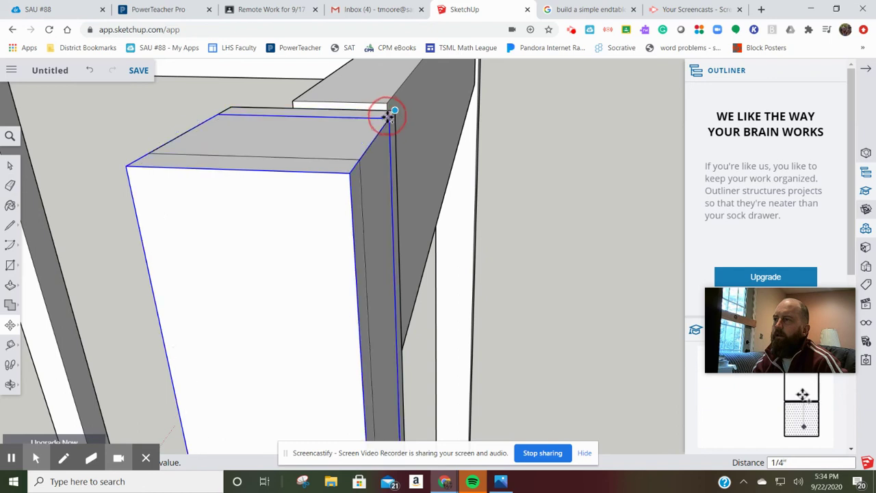
left_click(385, 157)
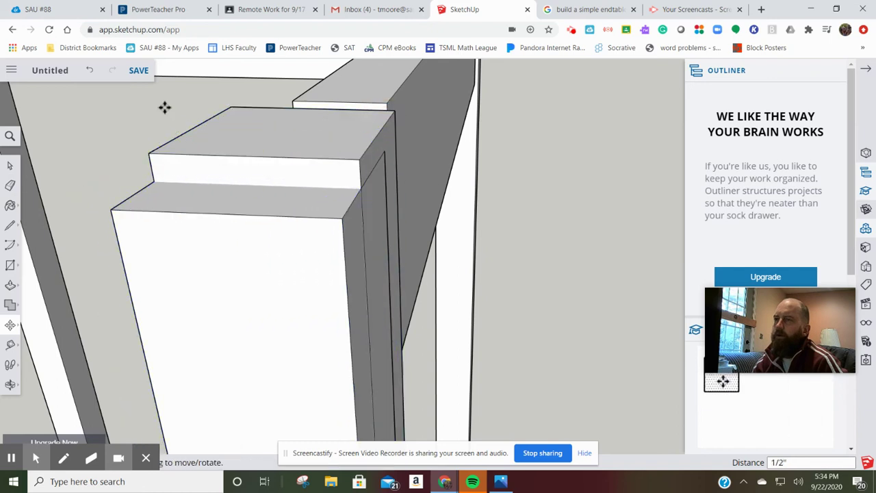
left_click(89, 71)
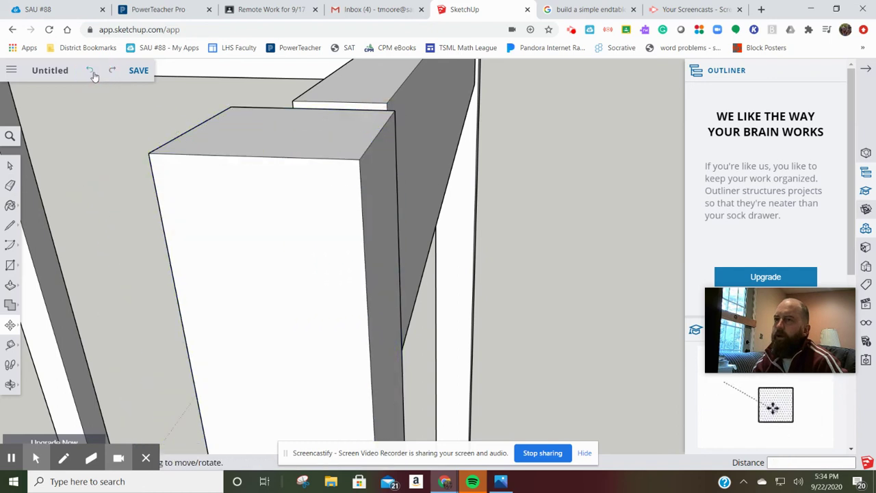
Step: Move the fourth leg's upper corner nearest the third rail onto that rail's upper outer end corner
left_click(392, 113)
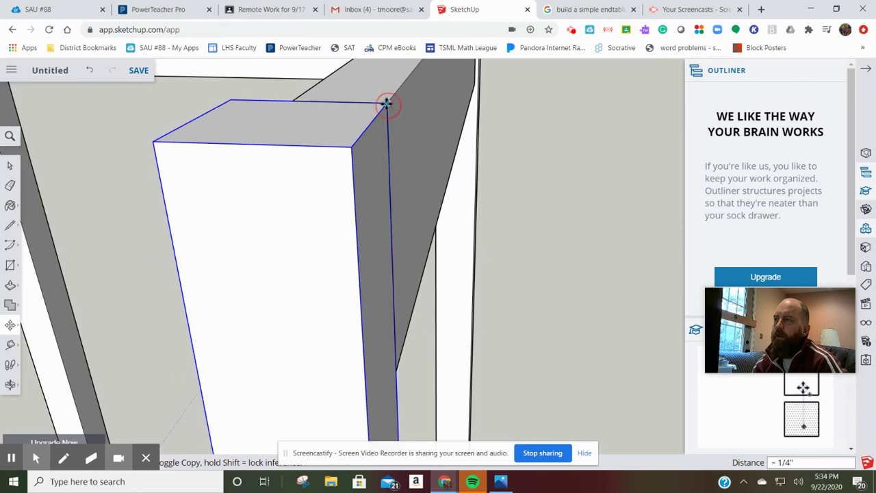
left_click(386, 102)
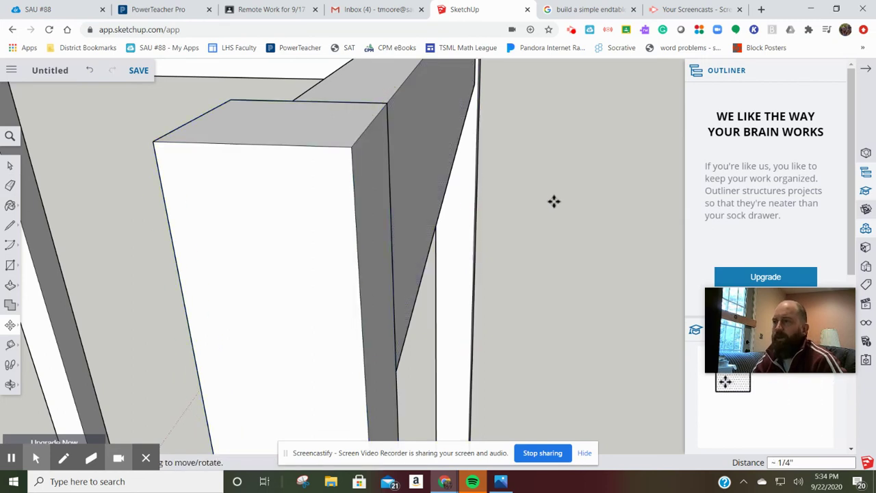
Step: Move the fourth leg 1/8" outward so the third rail sits inset from its outer face
scroll(541, 203, "down", 5)
scroll(459, 219, "down", 3)
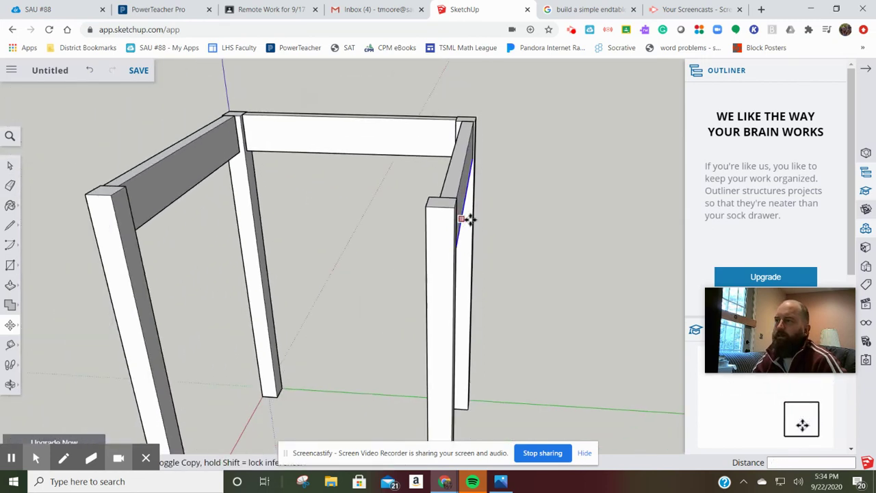
scroll(549, 213, "down", 2)
middle_click_drag(554, 220, 474, 285)
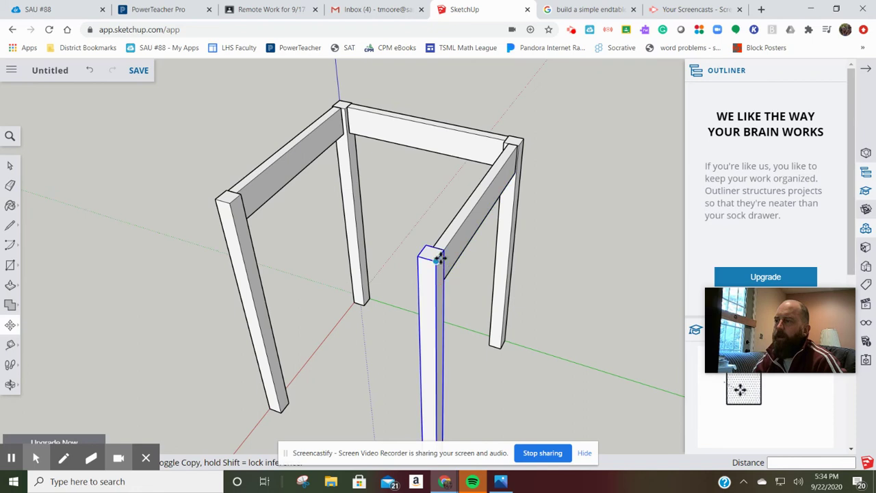
scroll(442, 263, "up", 5)
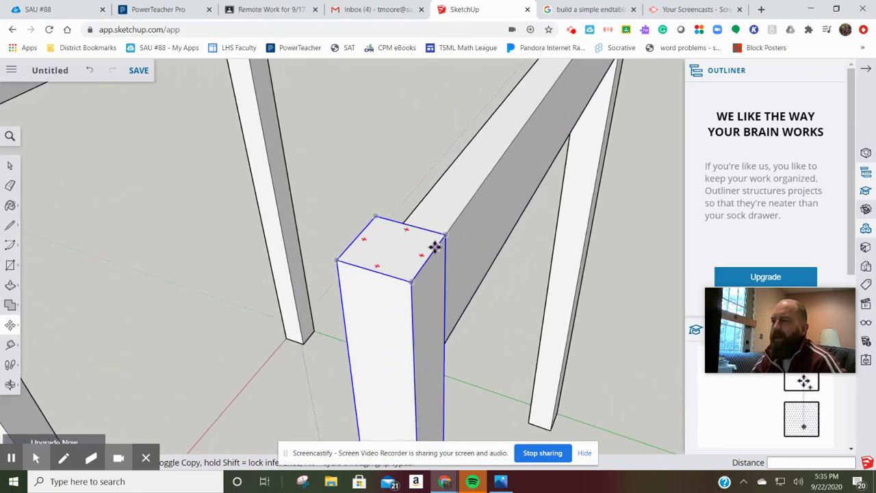
left_click(428, 238)
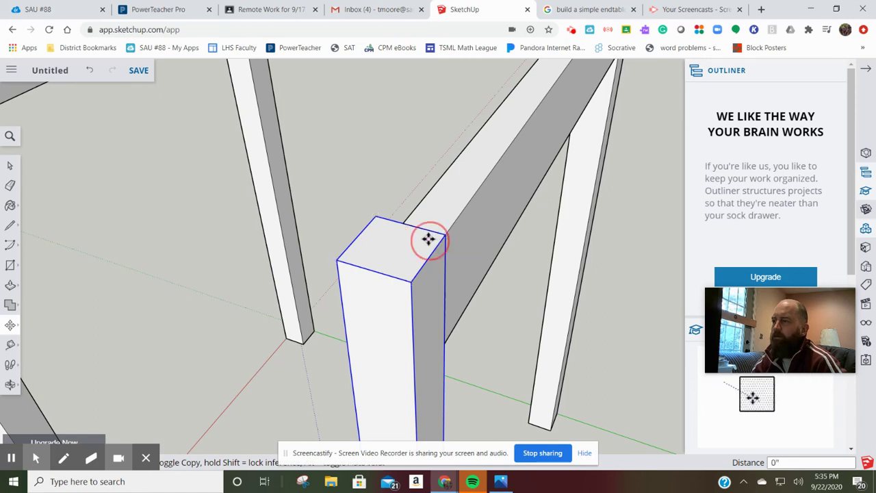
left_click_drag(431, 238, 435, 245)
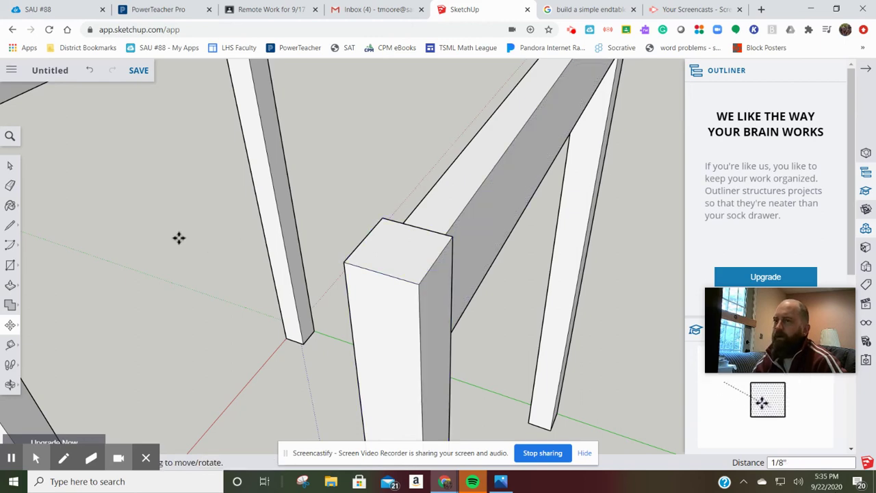
Step: Copy the rail opposite the open side 1' 4 1/8" across to the fourth leg, between the last two legs
scroll(178, 238, "down", 5)
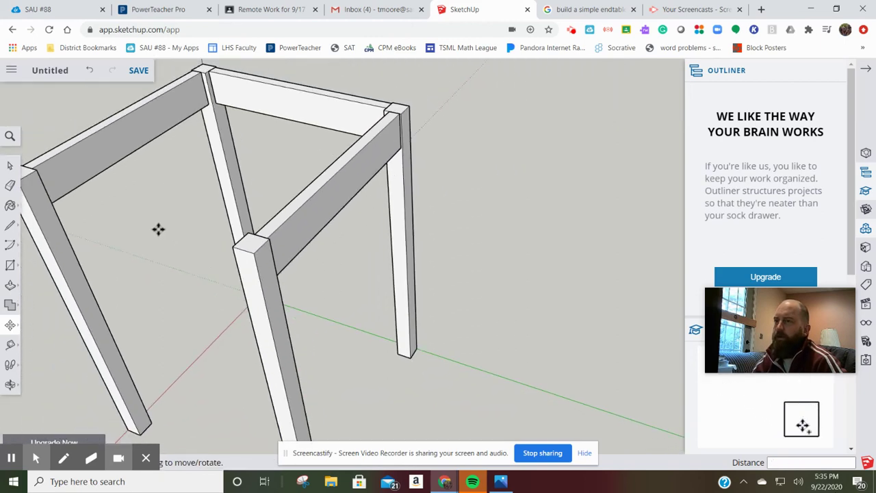
mouse_move(158, 229)
middle_mouse_down()
mouse_move(297, 309)
mouse_move(328, 297)
middle_mouse_up()
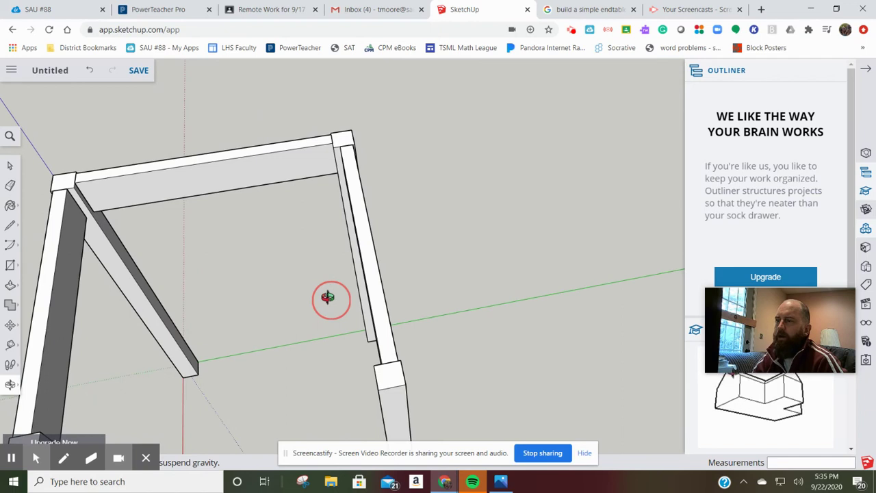
scroll(215, 323, "down", 5)
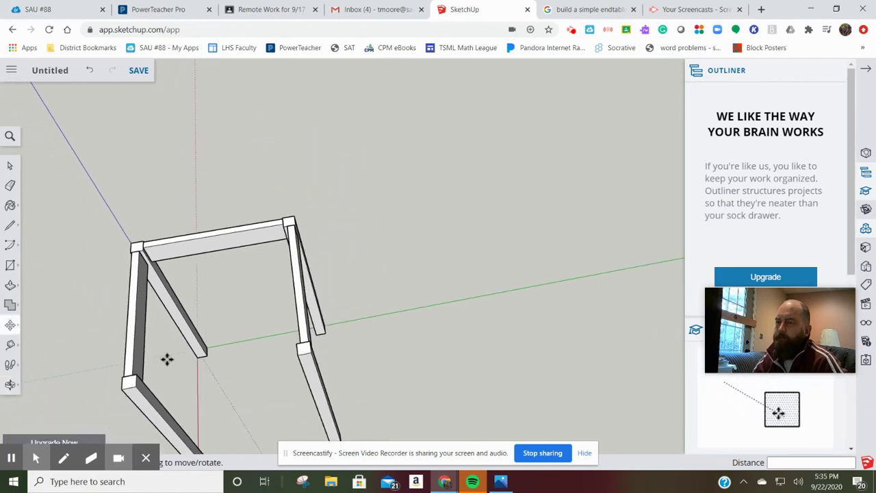
mouse_move(167, 359)
middle_mouse_down()
mouse_move(221, 372)
mouse_move(251, 308)
mouse_move(231, 260)
mouse_move(294, 132)
middle_mouse_up()
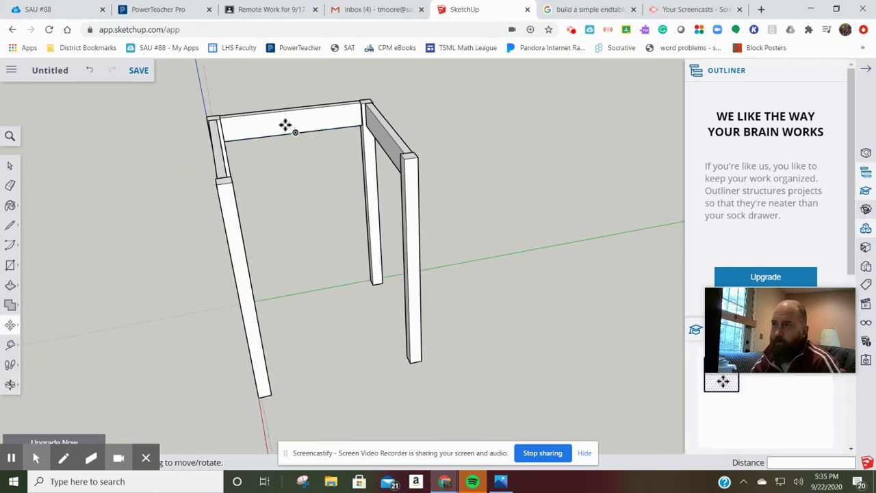
key("space")
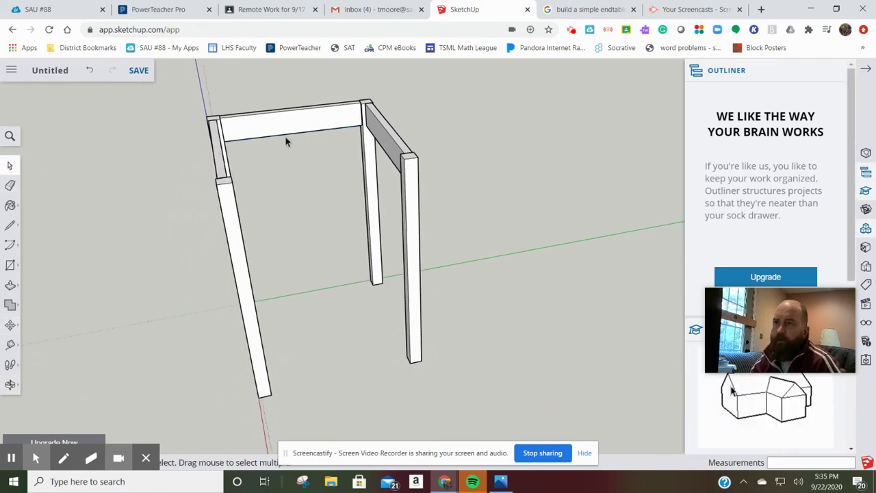
left_click(288, 132)
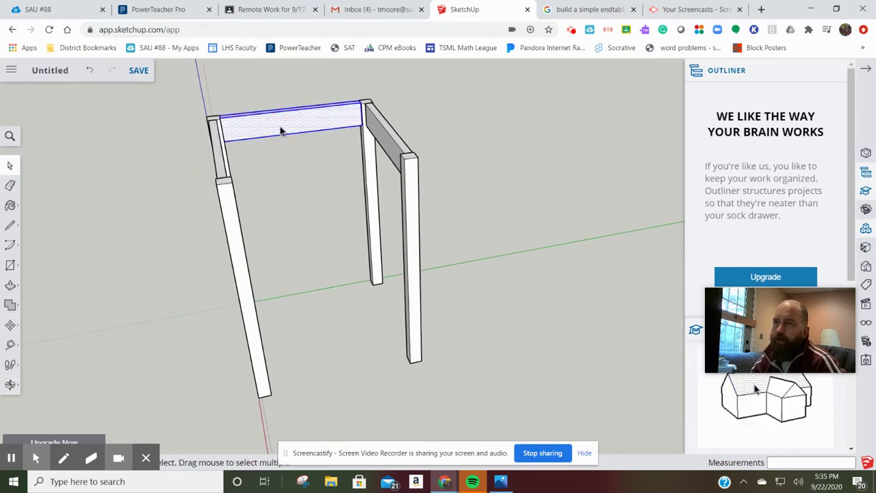
scroll(423, 151, "up", 3)
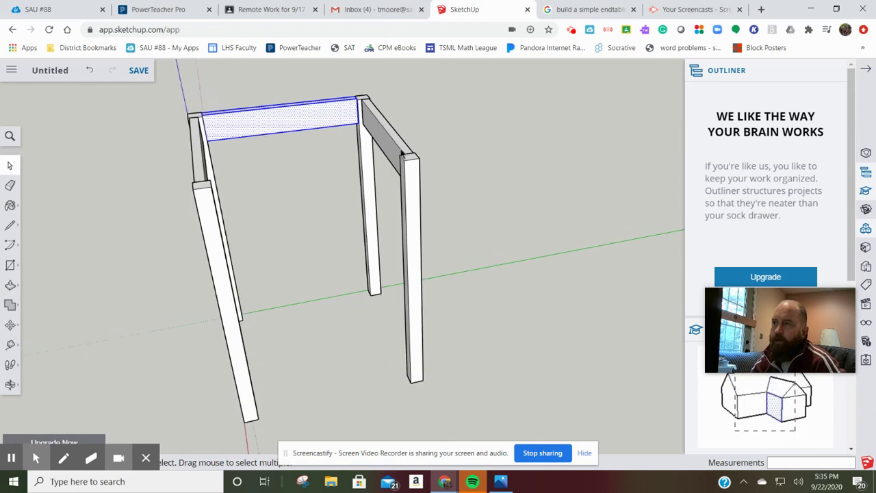
scroll(419, 180, "up", 4)
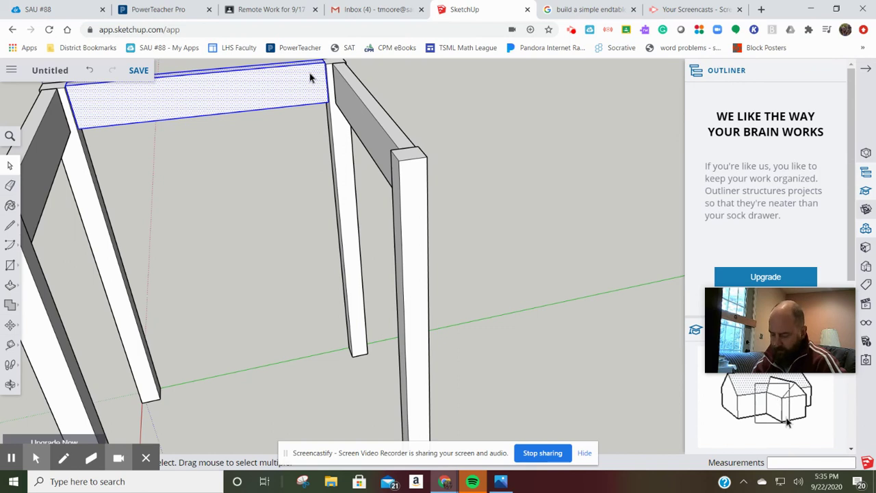
left_click_drag(309, 75, 320, 95)
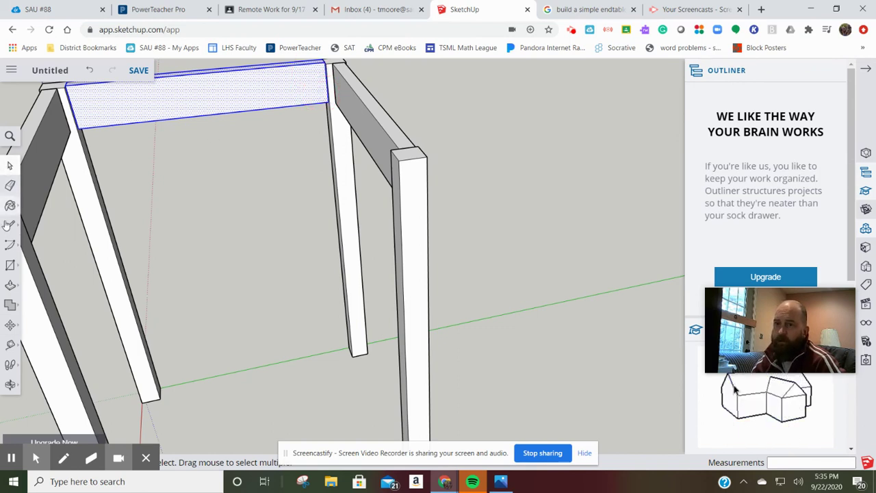
left_click(10, 325)
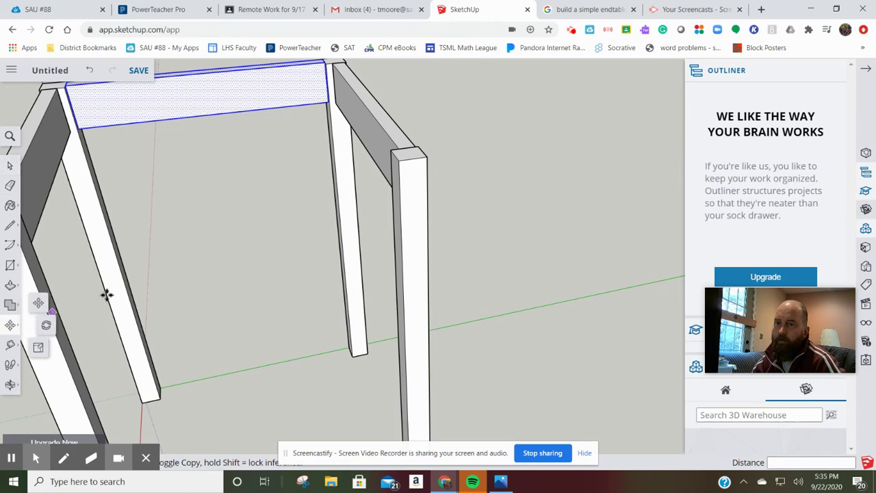
left_click(311, 82)
mouse_move(311, 82)
left_mouse_down()
mouse_move(338, 152)
mouse_move(362, 180)
mouse_move(399, 170)
mouse_move(307, 81)
left_mouse_up()
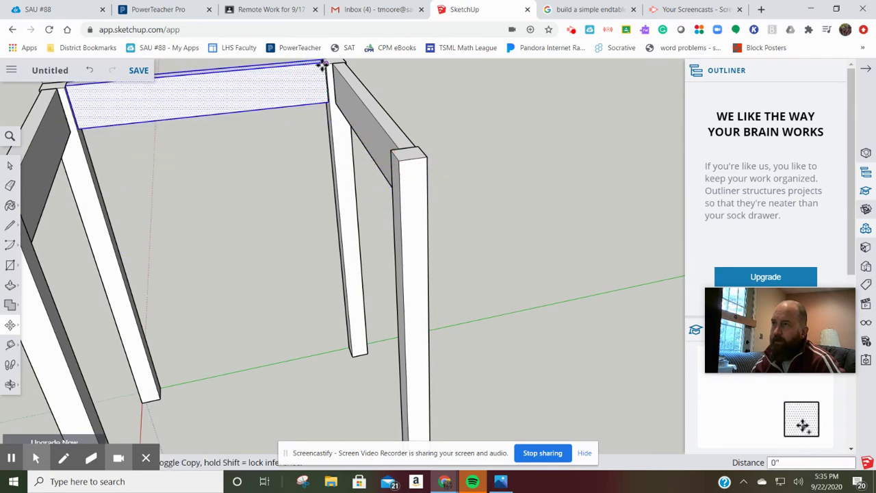
mouse_move(321, 65)
left_mouse_down()
mouse_move(403, 153)
mouse_move(398, 161)
left_mouse_up()
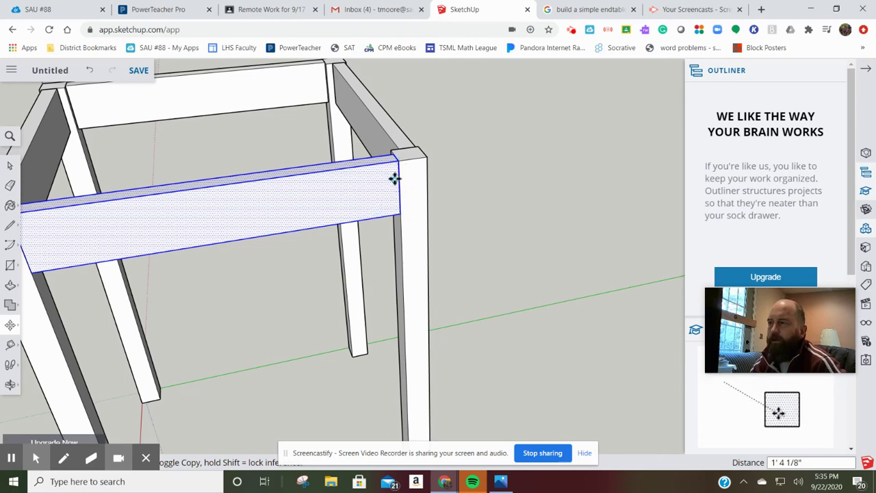
Step: Align the new rail's upper end corner with the adjacent leg's outer top corner, and move the rail 1/8" inward
scroll(382, 162, "up", 5)
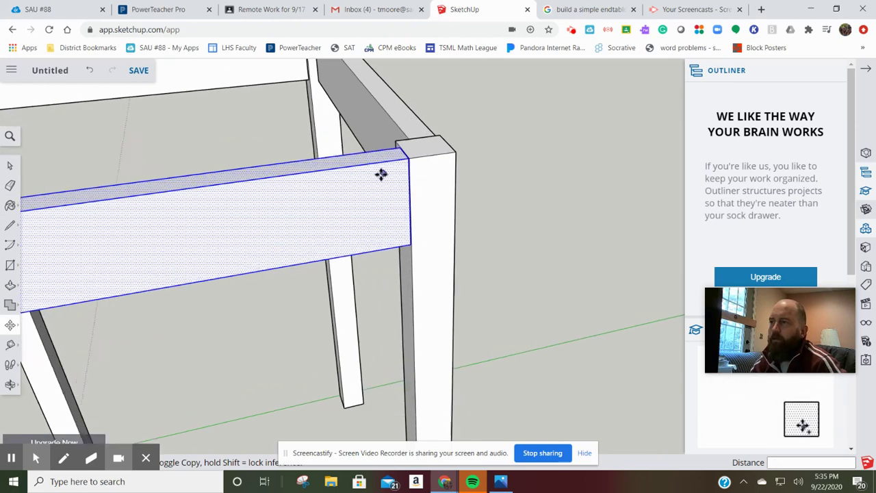
scroll(419, 149, "up", 4)
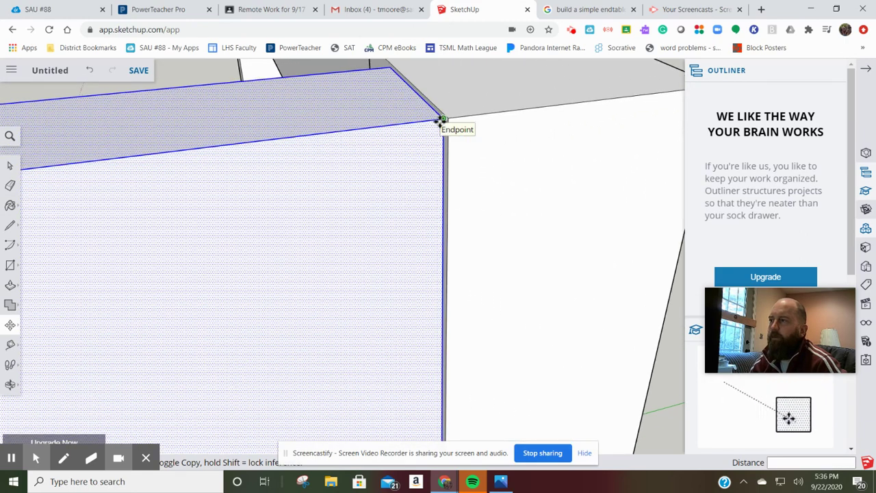
left_click(445, 121)
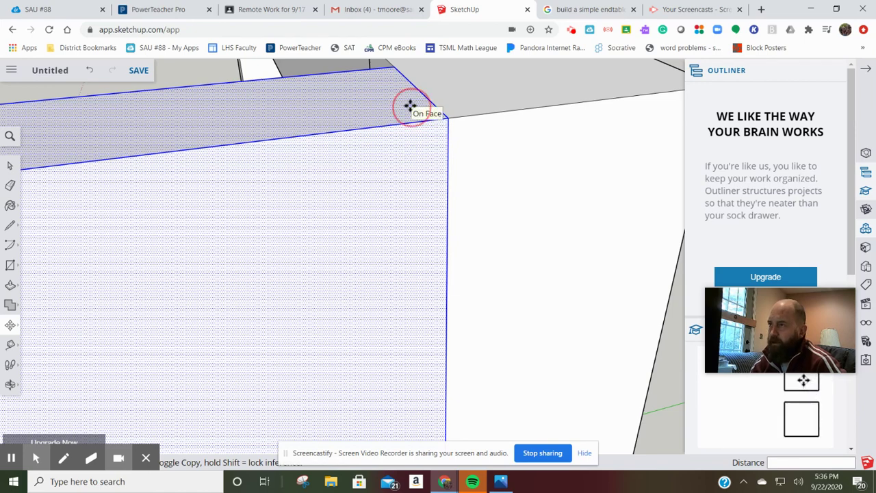
left_click_drag(410, 106, 403, 96)
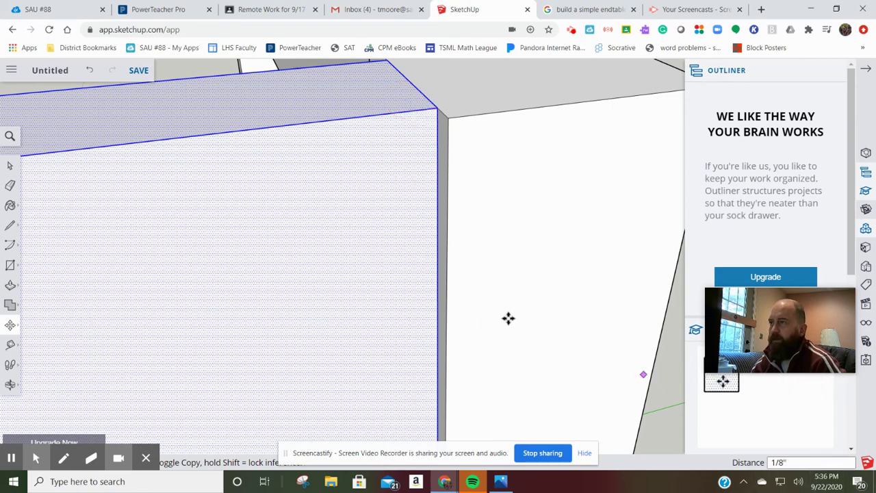
scroll(121, 294, "down", 3)
scroll(151, 287, "down", 4)
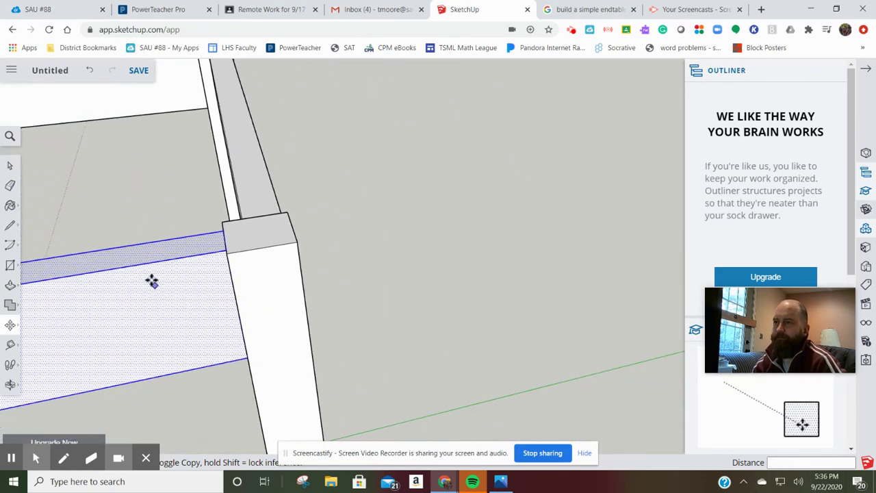
scroll(140, 224, "down", 4)
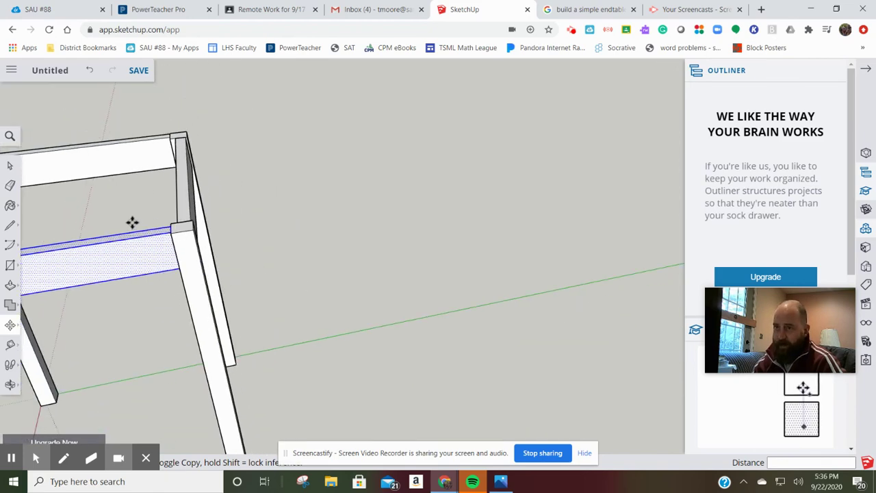
middle_click_drag(133, 222, 546, 141)
left_click(545, 141)
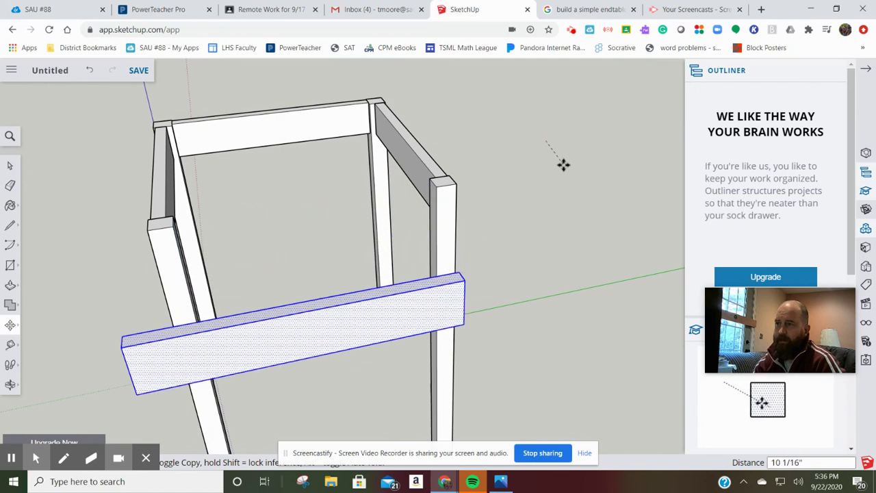
left_click(543, 130)
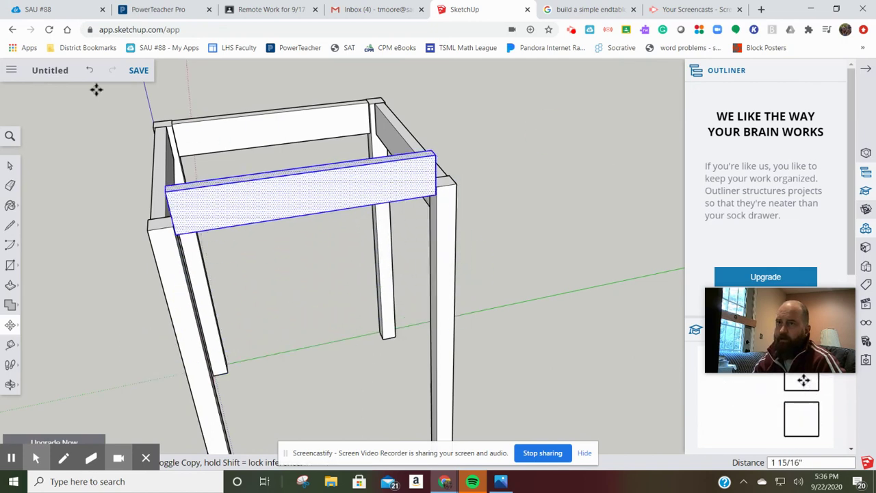
left_click(92, 73)
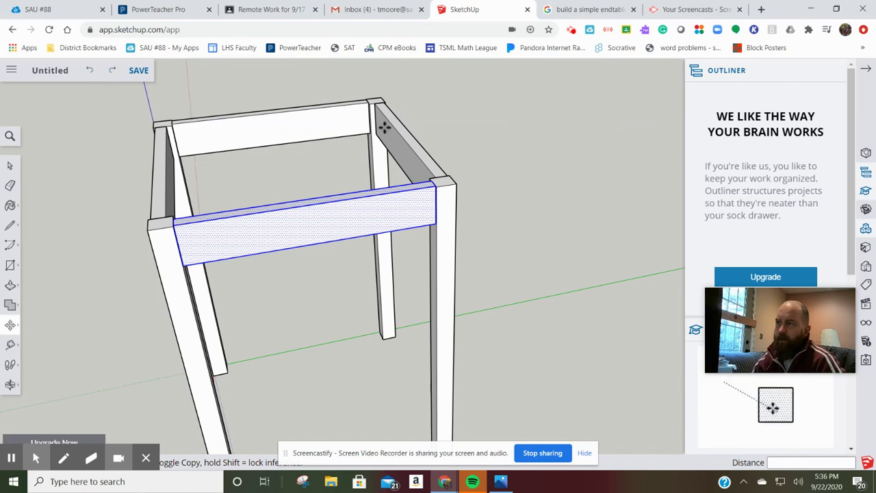
Step: Deselect the rail and draw a rectangle about 1' 5" by 1' 5" across the leg tops between opposite outer corners
left_click(11, 166)
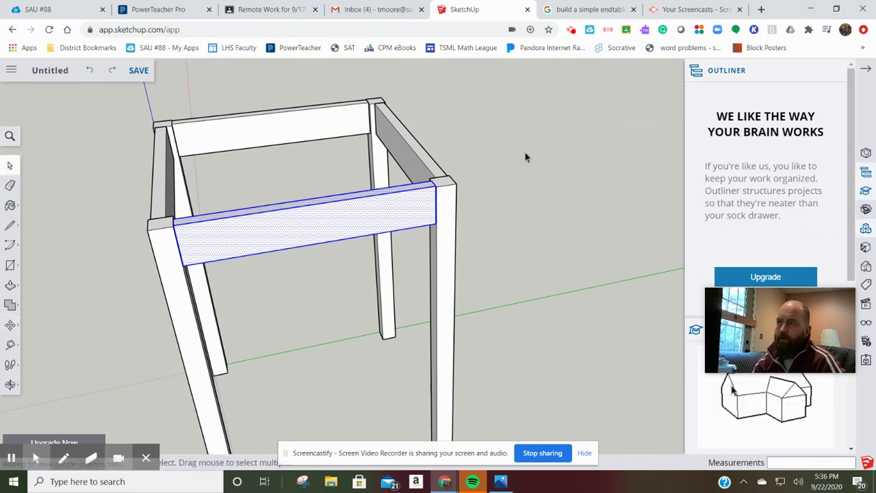
left_click(460, 152)
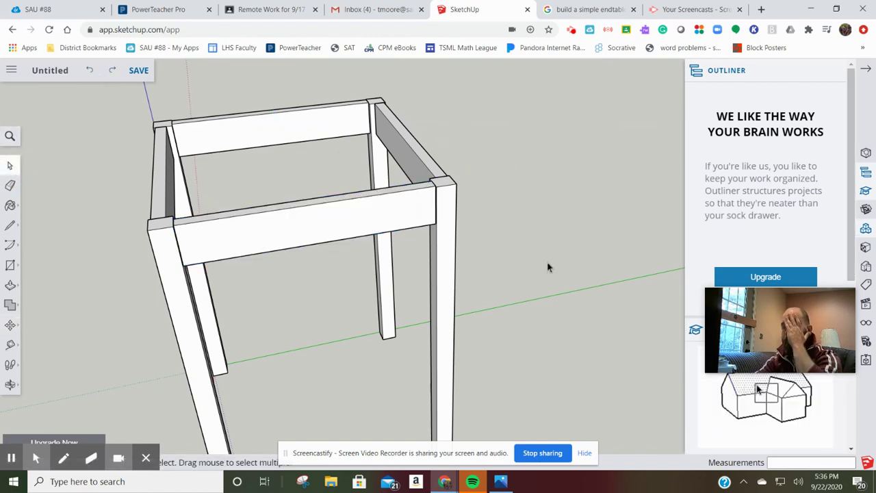
middle_click_drag(547, 267, 456, 352)
scroll(348, 167, "down", 2)
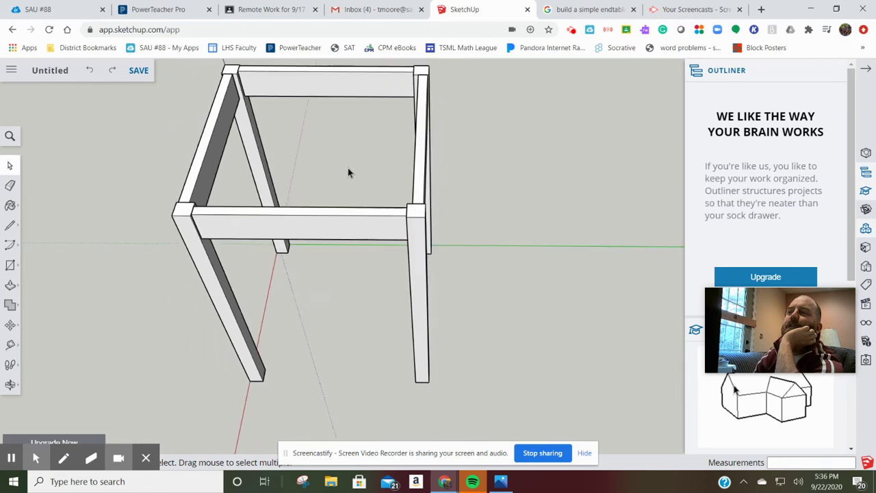
scroll(348, 167, "down", 2)
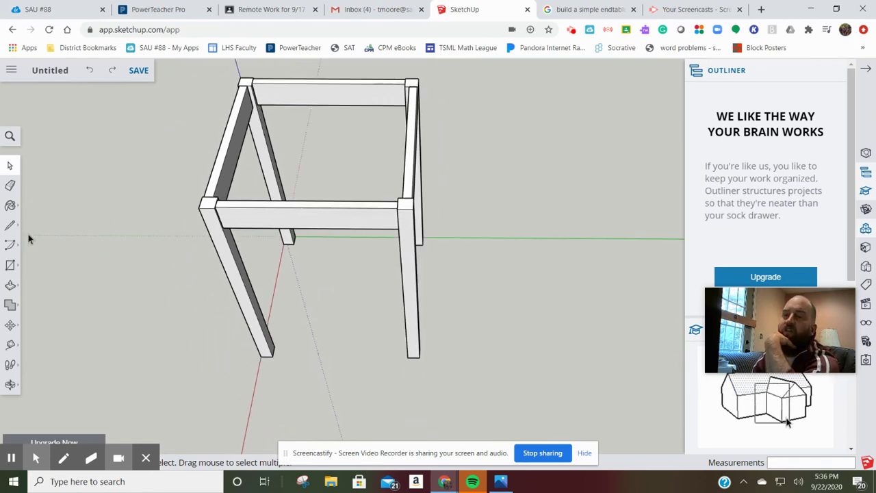
left_click(10, 265)
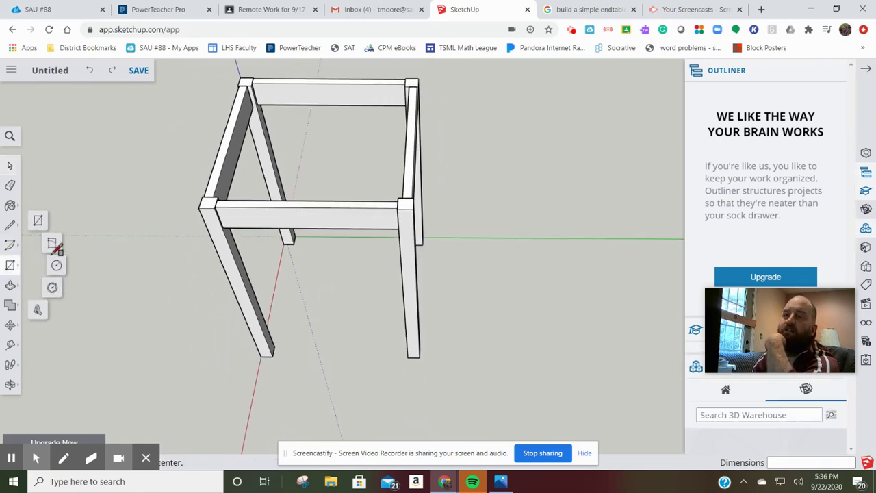
left_click(241, 78)
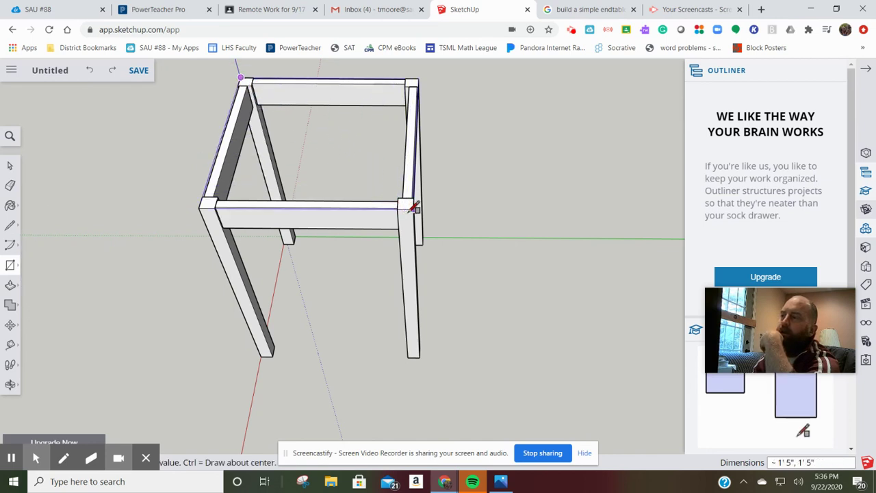
left_click(416, 207)
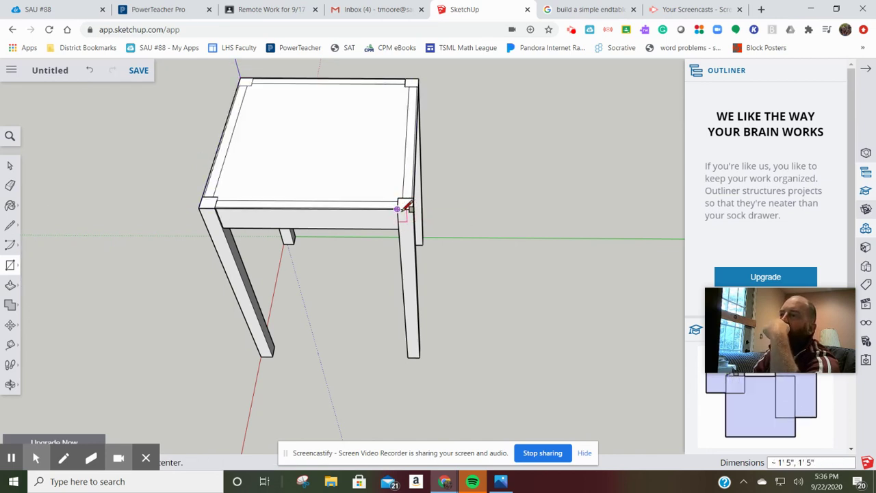
Step: Push/Pull the rectangle's main face up 3/4" to thicken the tabletop
left_click(9, 287)
left_click(295, 158)
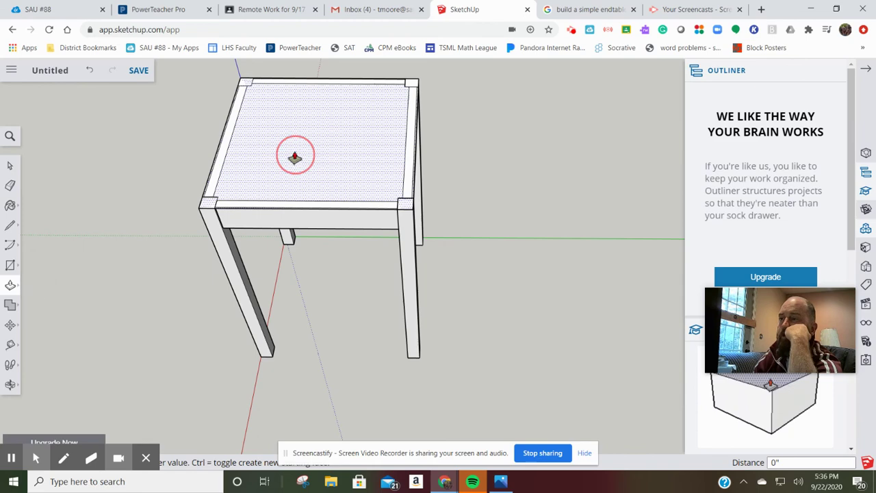
mouse_move(294, 158)
left_mouse_down()
mouse_move(272, 102)
mouse_move(303, 158)
mouse_move(296, 142)
mouse_move(293, 152)
left_mouse_up()
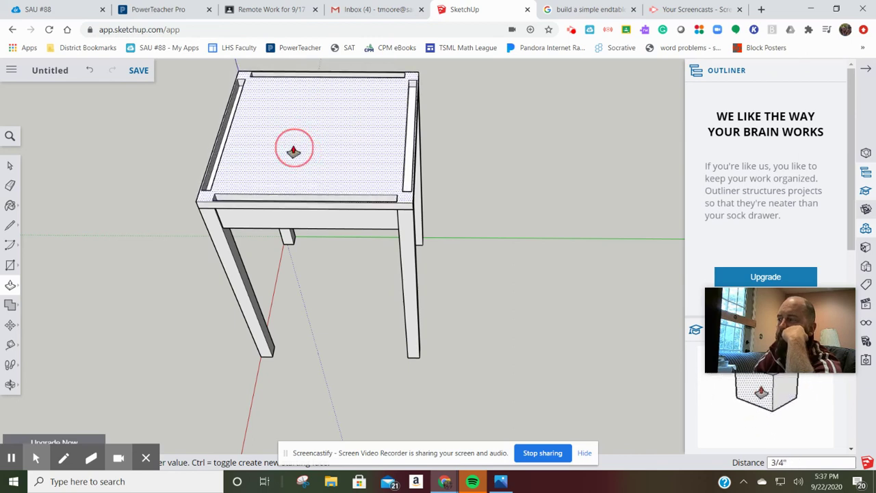
Step: Push/Pull the tabletop's thin side face above the front rail outward about 1 5/8" to form an overhang
left_click(294, 151)
middle_click_drag(316, 180, 351, 53)
middle_click_drag(345, 229, 320, 146)
left_click(10, 285)
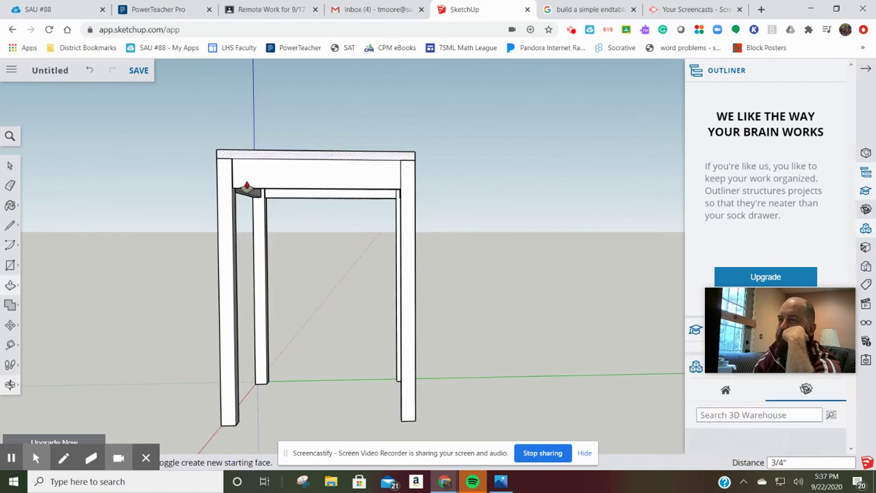
left_click(295, 155)
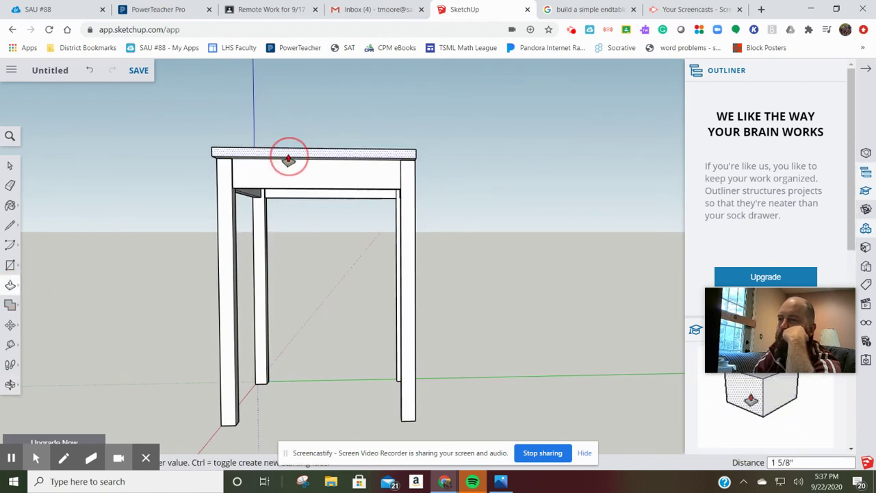
Step: Push/Pull the adjacent side face of the tabletop outward about 1 5/8" past the legs
middle_click_drag(472, 197, 369, 169)
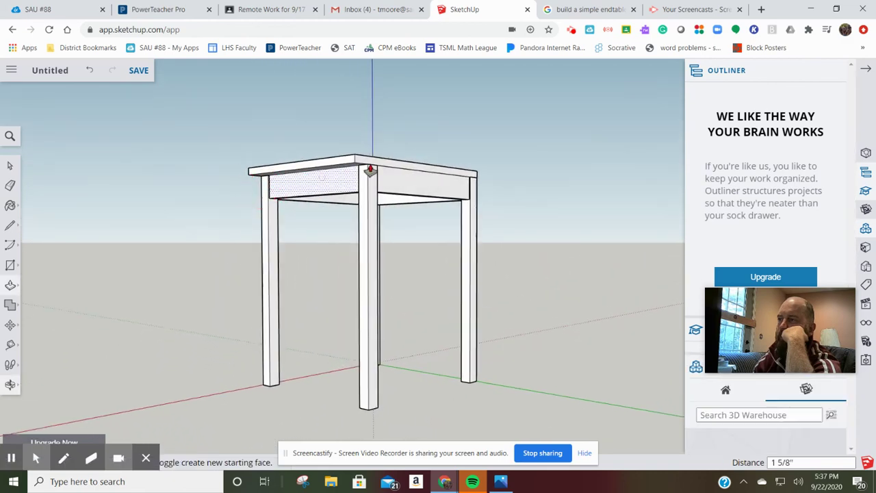
left_click(405, 170)
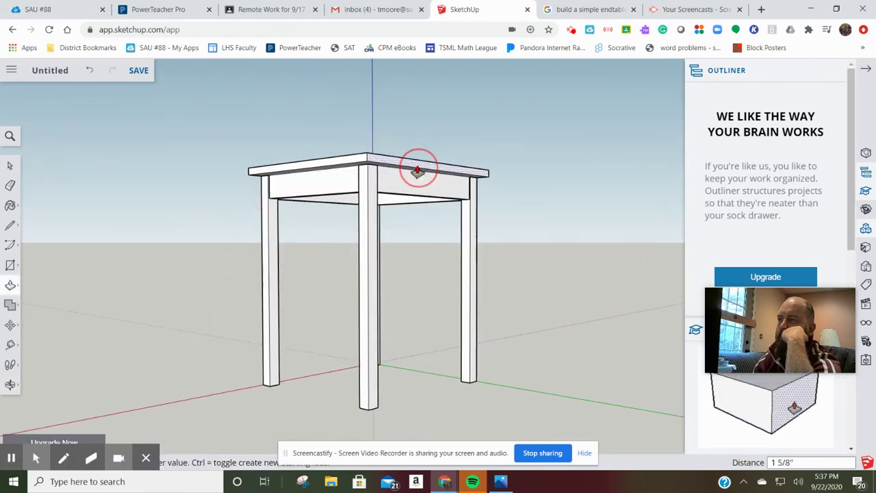
left_click(416, 166)
Step: Push/Pull the remaining two side faces of the tabletop outward past the legs, the last one by 1 1/2"
middle_click_drag(535, 199, 273, 219)
middle_click_drag(616, 249, 472, 188)
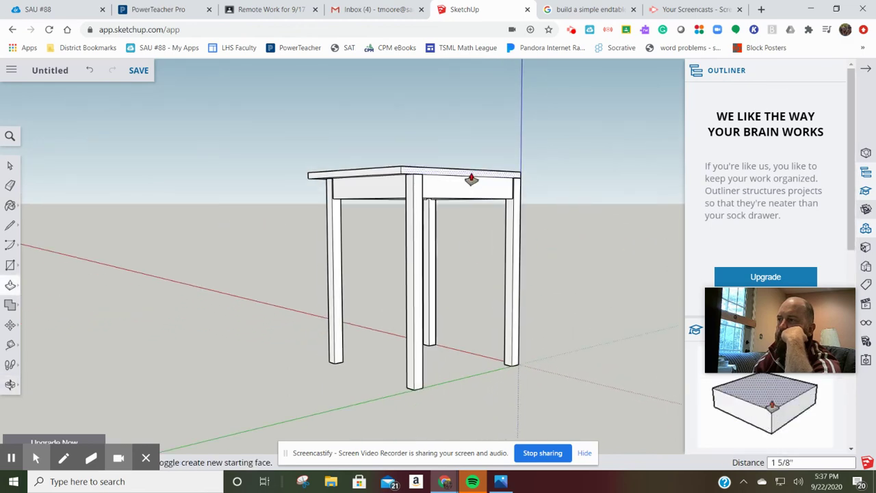
left_click(475, 175)
middle_click_drag(561, 190, 401, 203)
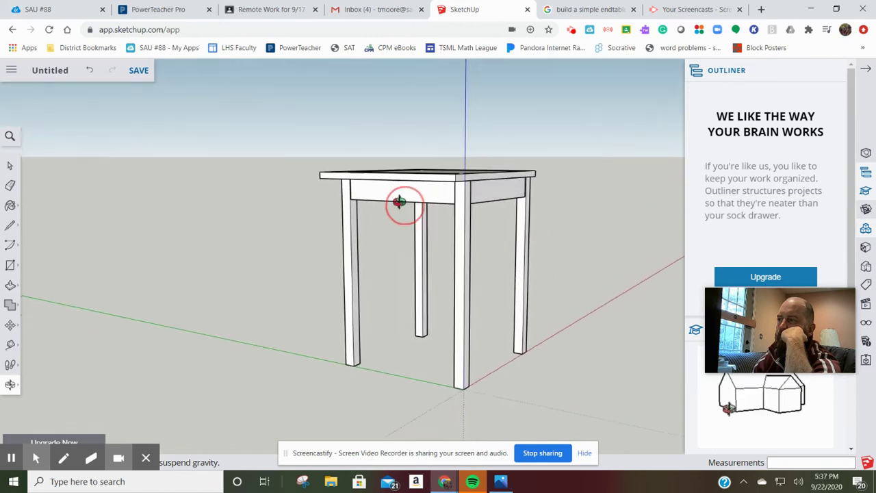
left_click(490, 179)
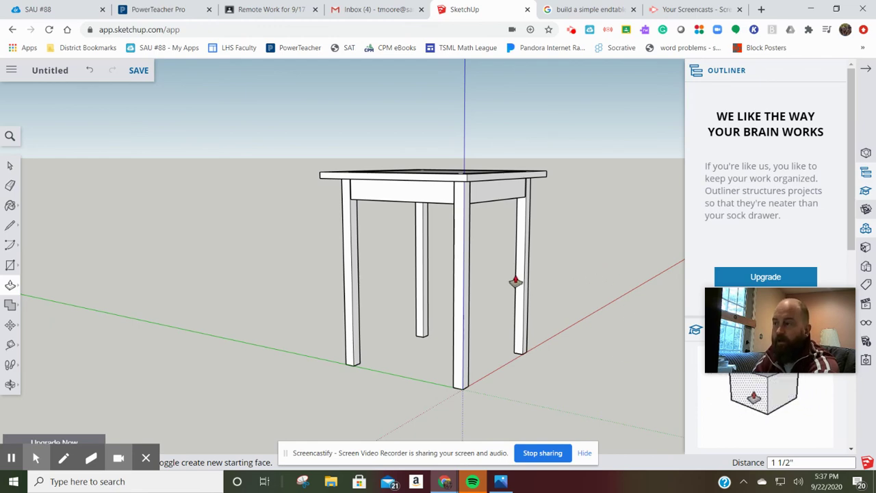
scroll(455, 292, "up", 3)
scroll(466, 287, "down", 5)
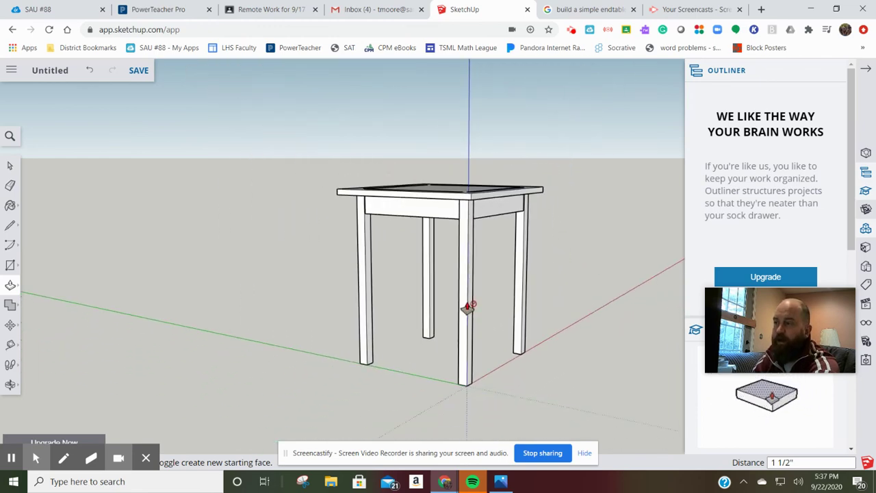
scroll(468, 308, "up", 5)
scroll(472, 309, "up", 3)
scroll(472, 308, "down", 5)
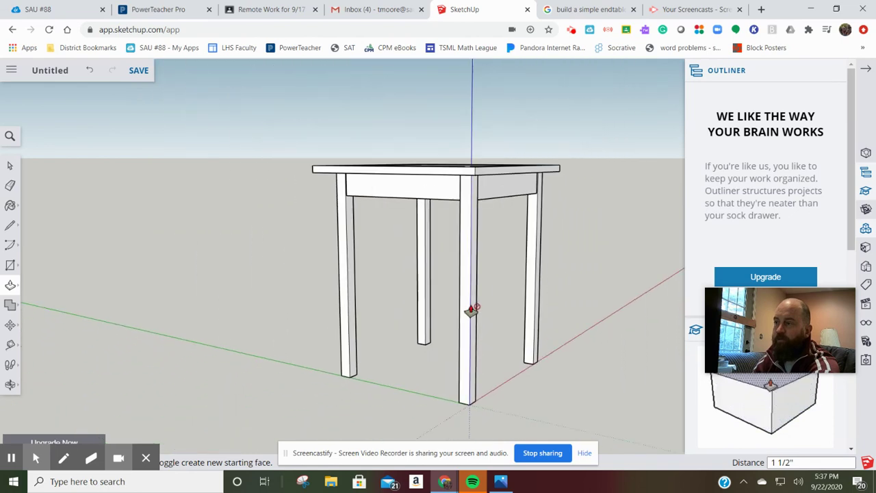
left_click(475, 304)
middle_click_drag(474, 306, 304, 273)
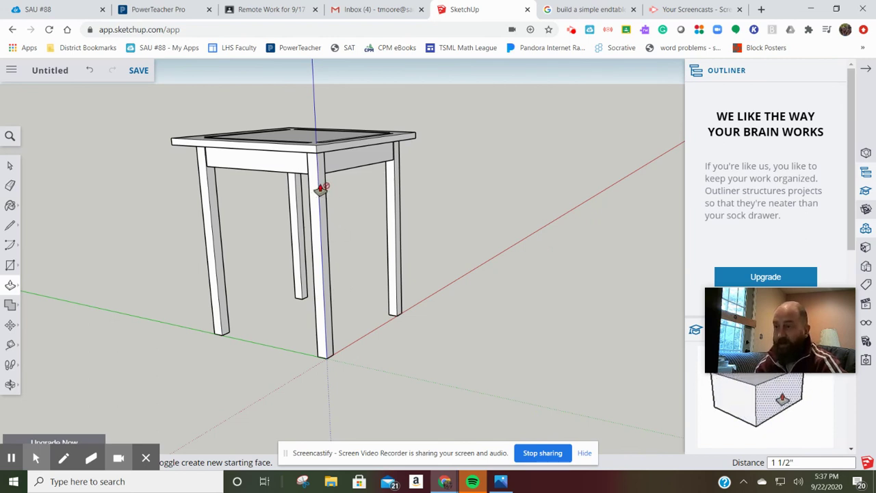
Step: Activate the Move tool
left_click(11, 328)
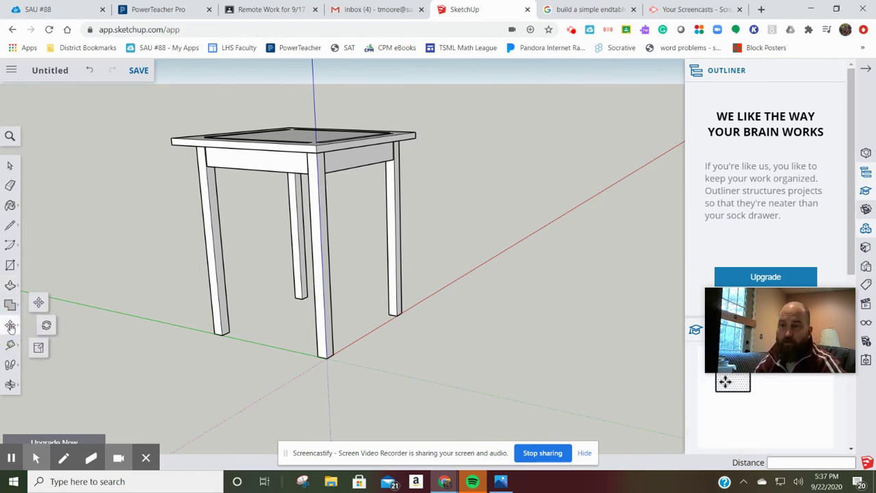